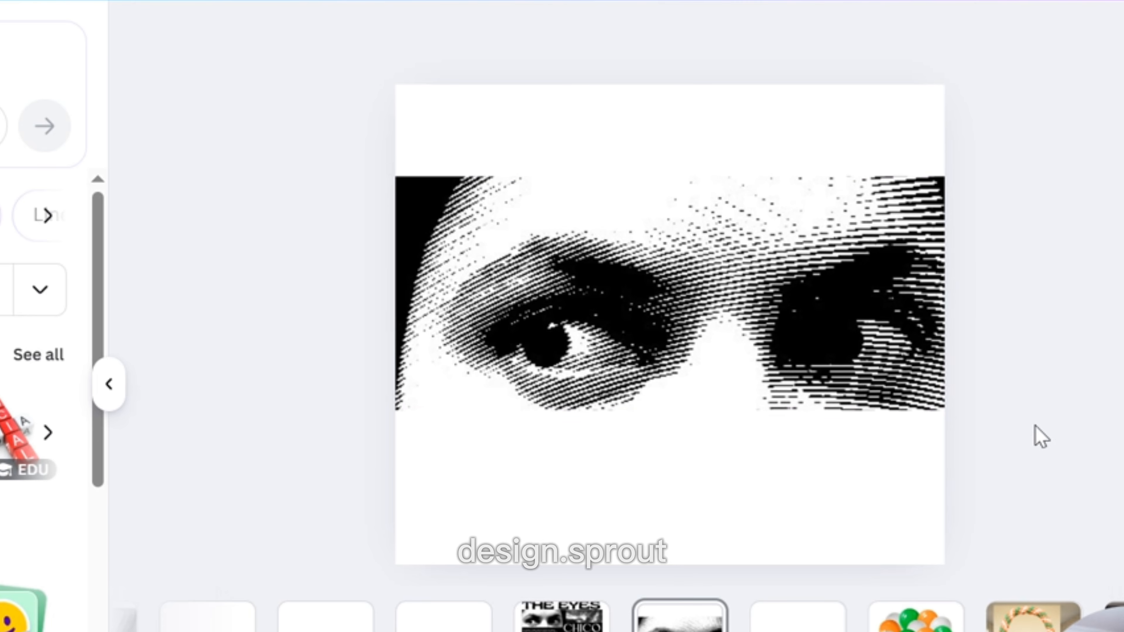
Arrange the halftone eye image cutouts in a staggered layout across the page.
click(881, 381)
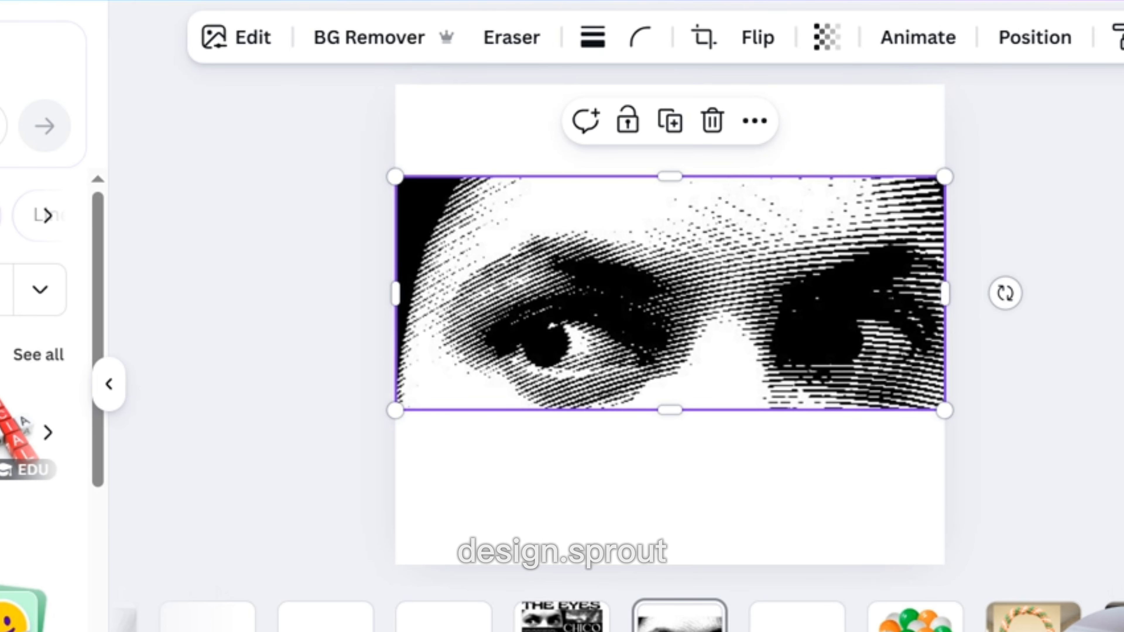
click(559, 618)
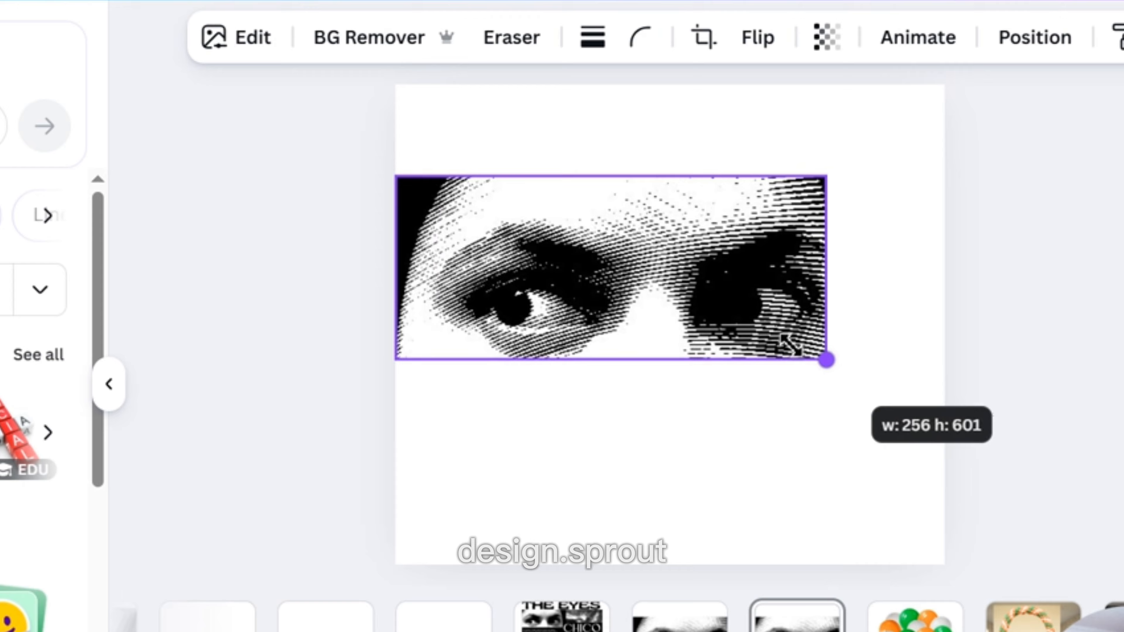
drag(826, 359, 673, 301)
drag(583, 250, 612, 226)
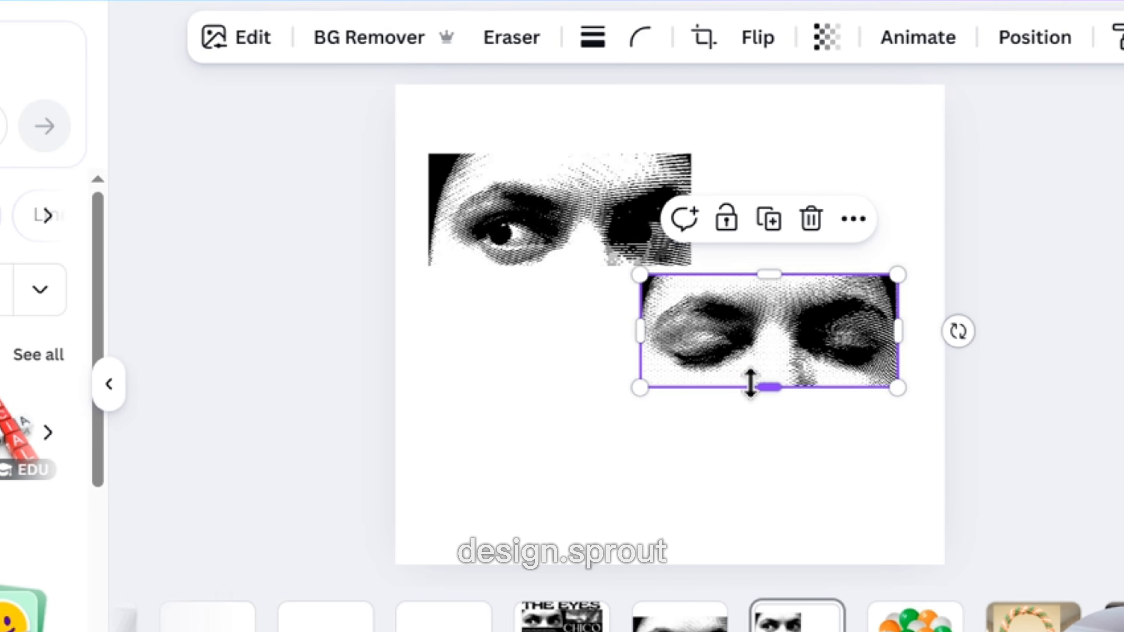
drag(744, 331, 758, 334)
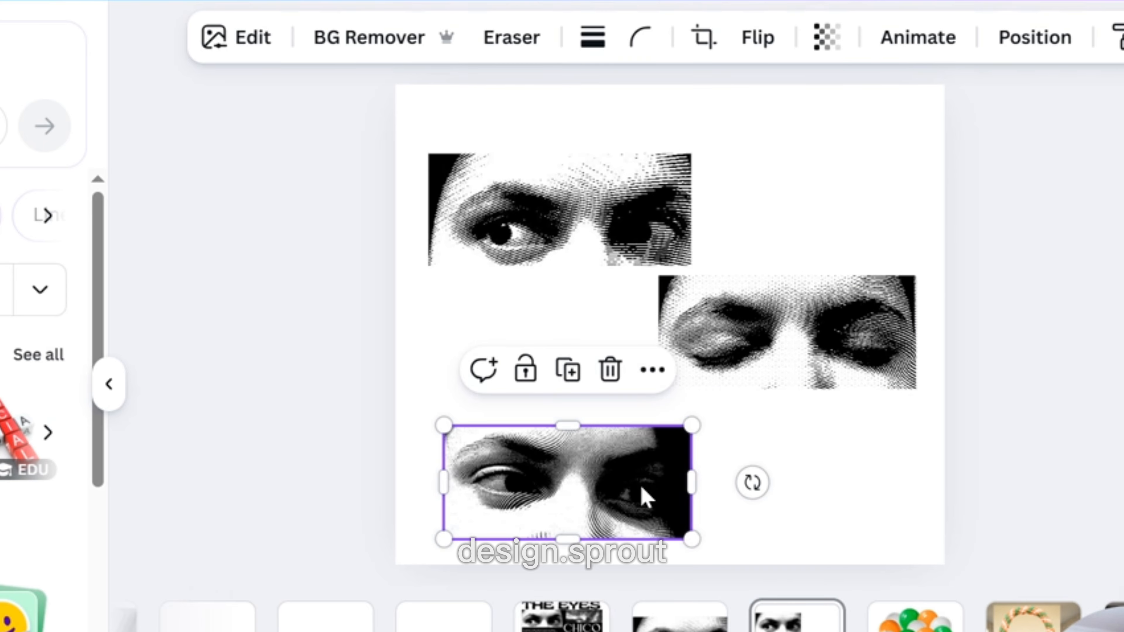
drag(645, 498, 630, 460)
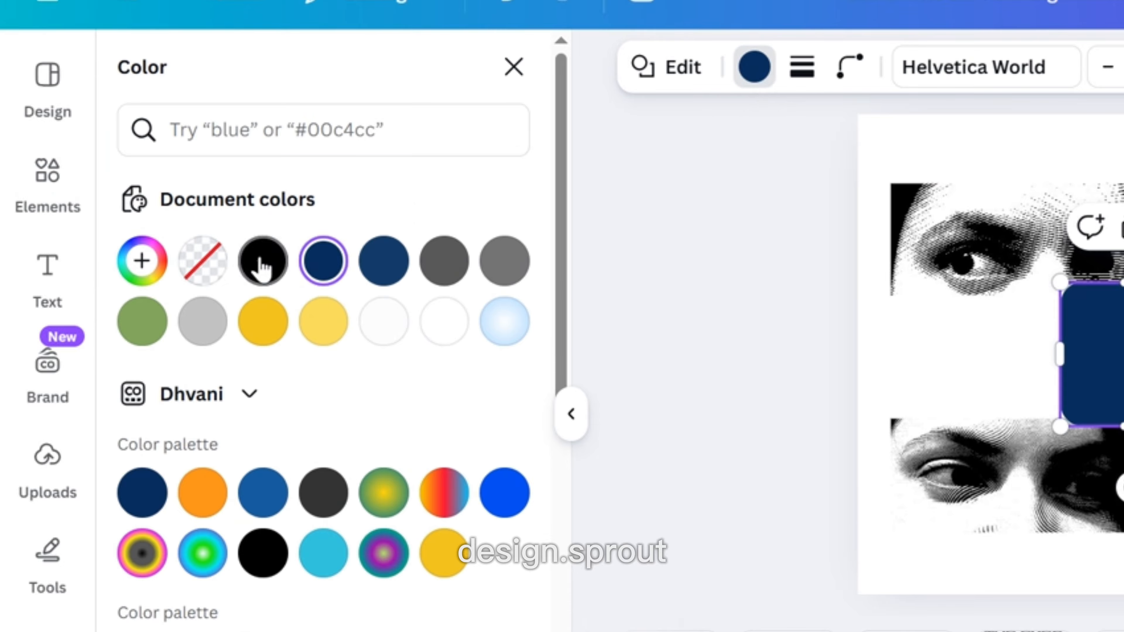
Add a black square shape with zero corner rounding and enlarge it to cover the eye layout.
click(261, 251)
click(849, 66)
drag(760, 173, 715, 174)
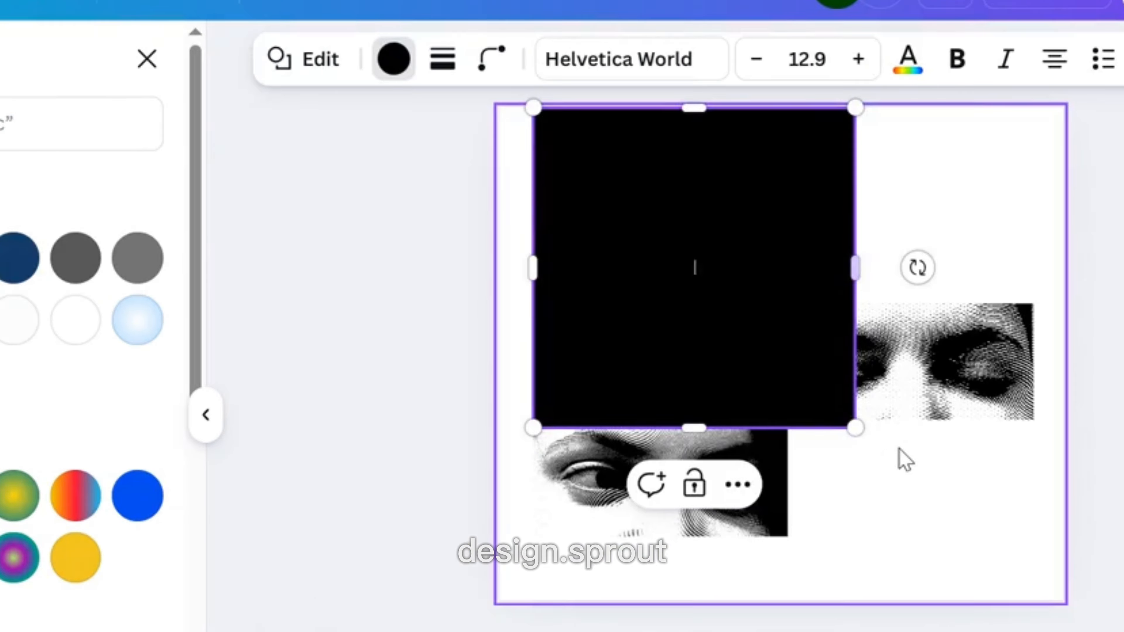
drag(853, 427, 1052, 588)
Move the black square to the bottom layer behind the eye images.
click(1091, 111)
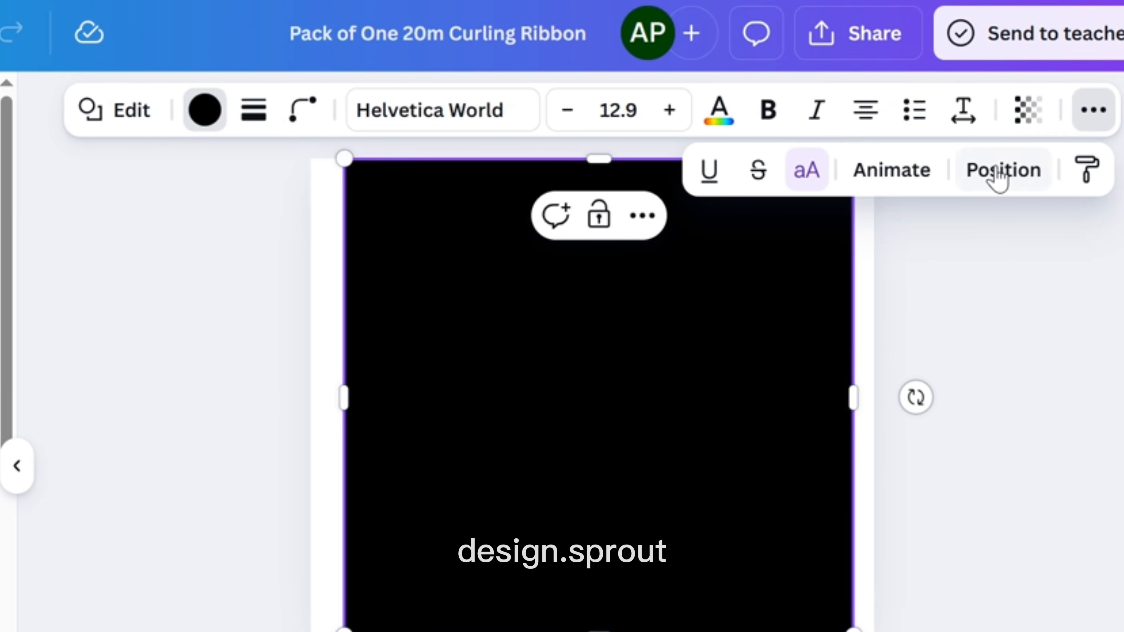
click(994, 172)
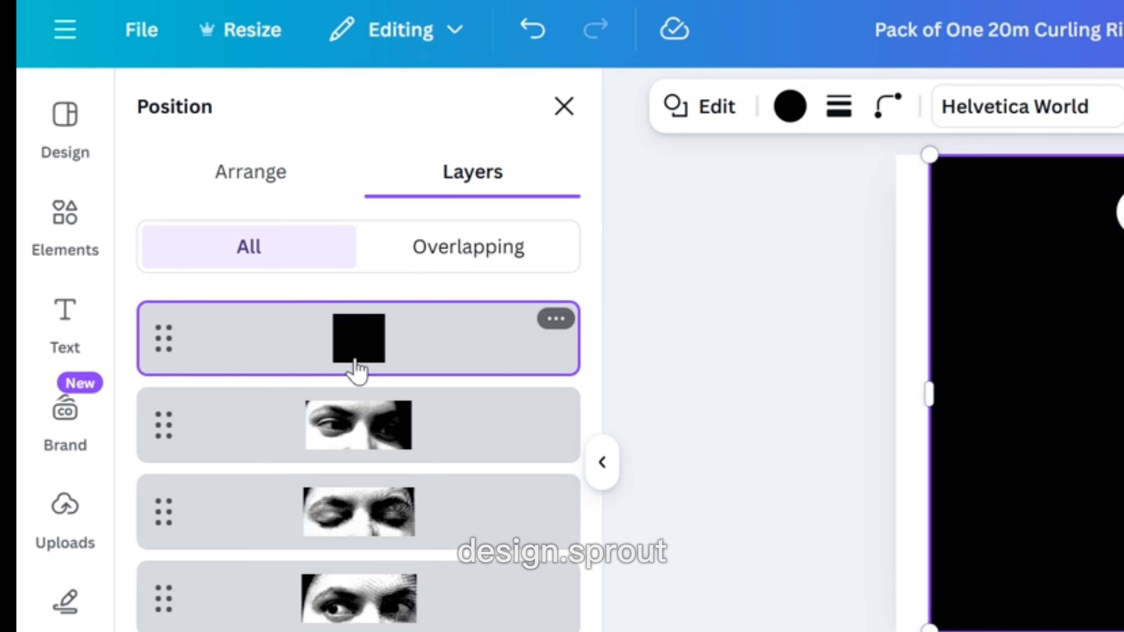
drag(367, 379, 367, 627)
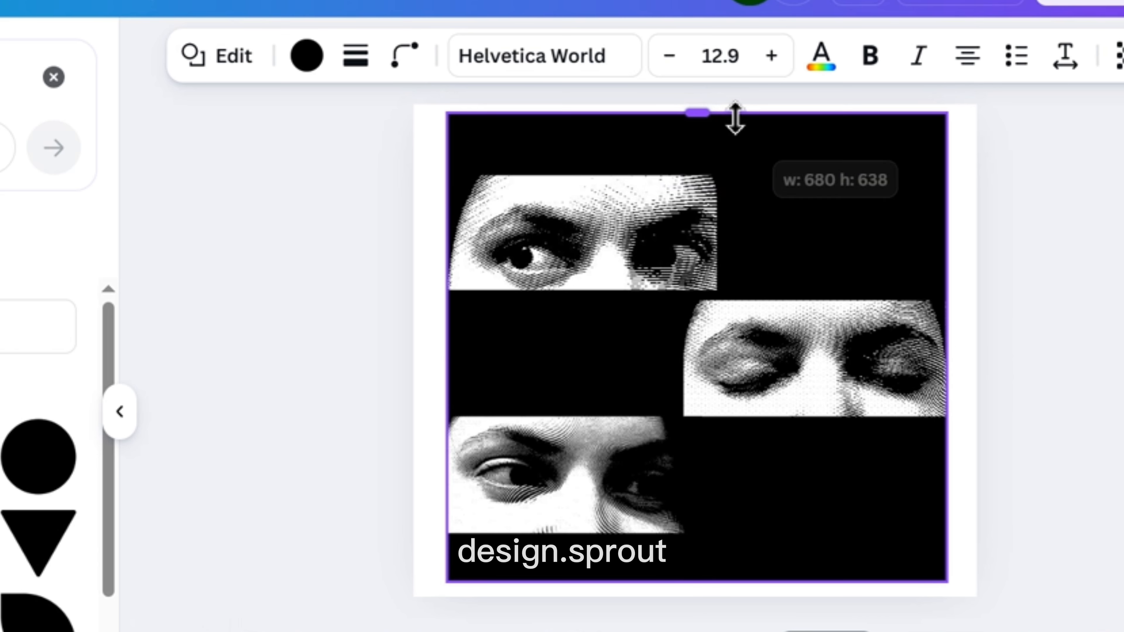
Shrink the black square from the top so it starts at the first eye image.
drag(735, 118, 741, 182)
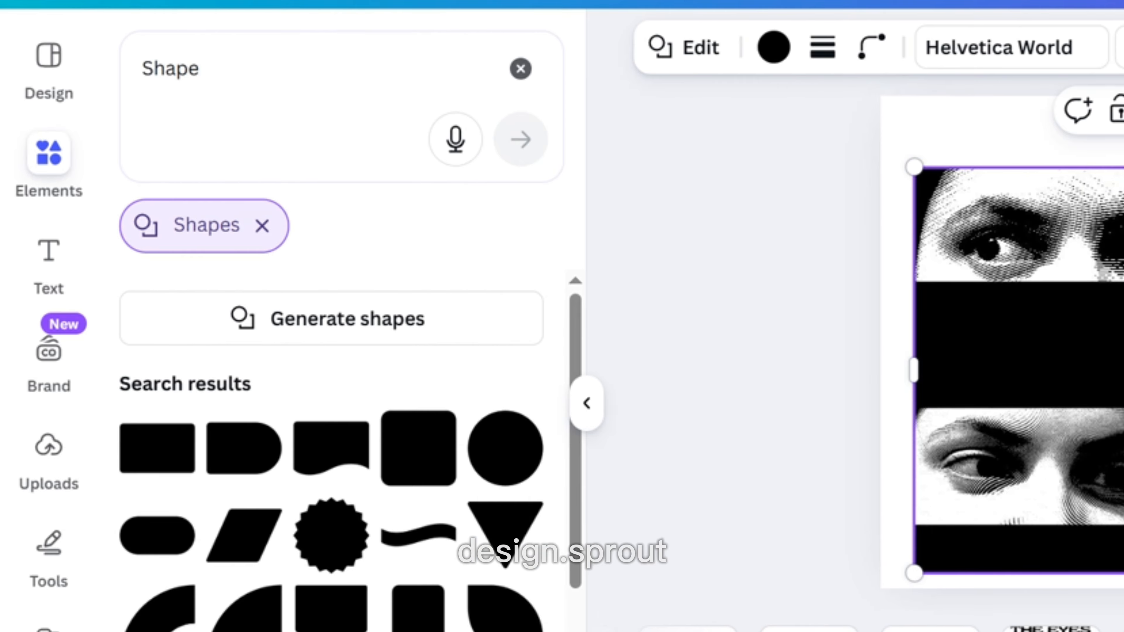
key(Escape)
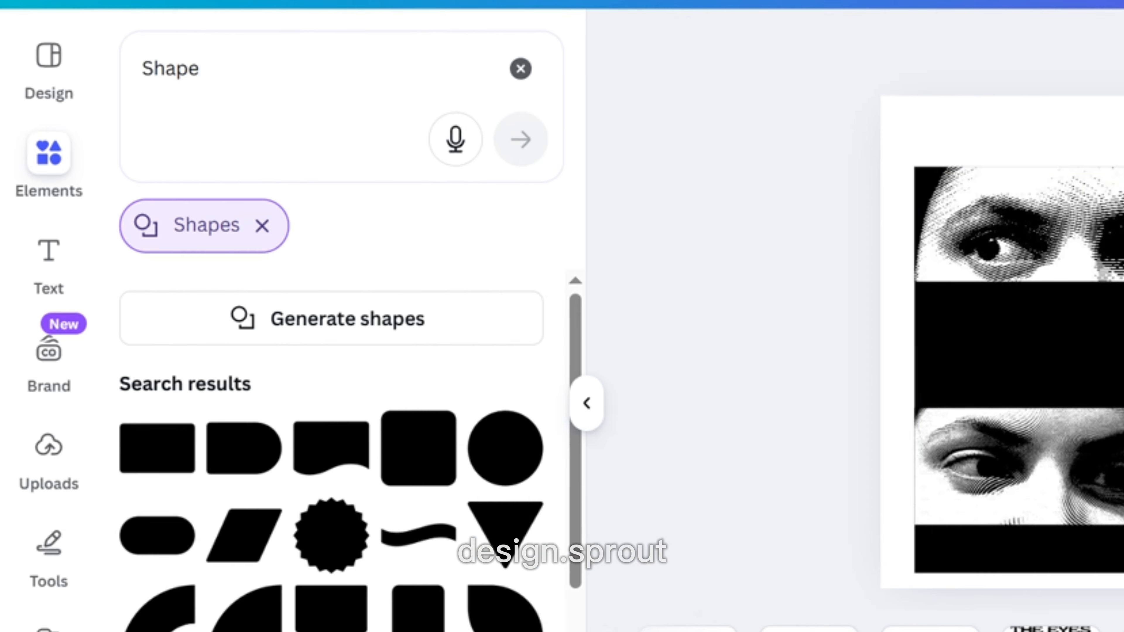
Add a heading reading THE EYES and move it to the top of the page.
click(44, 268)
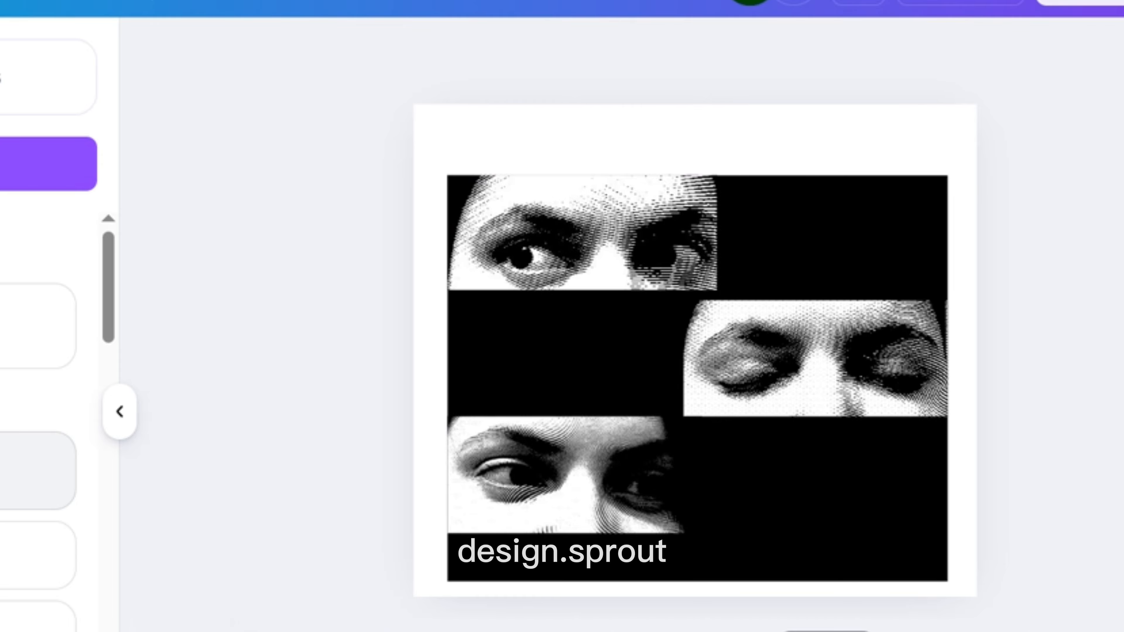
click(27, 471)
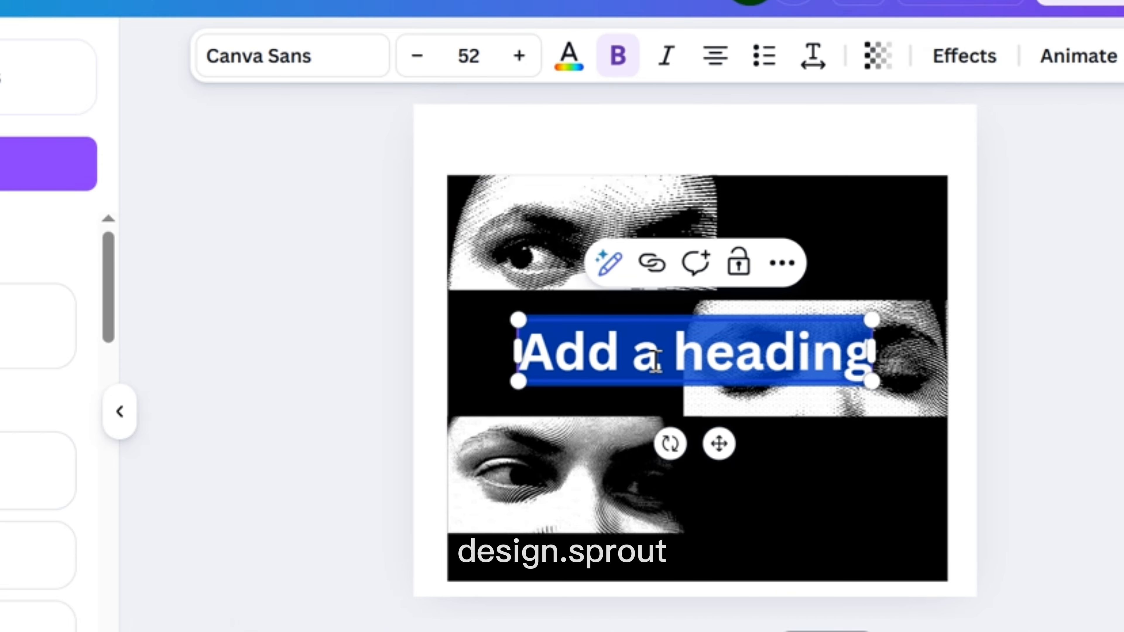
text(EYES)
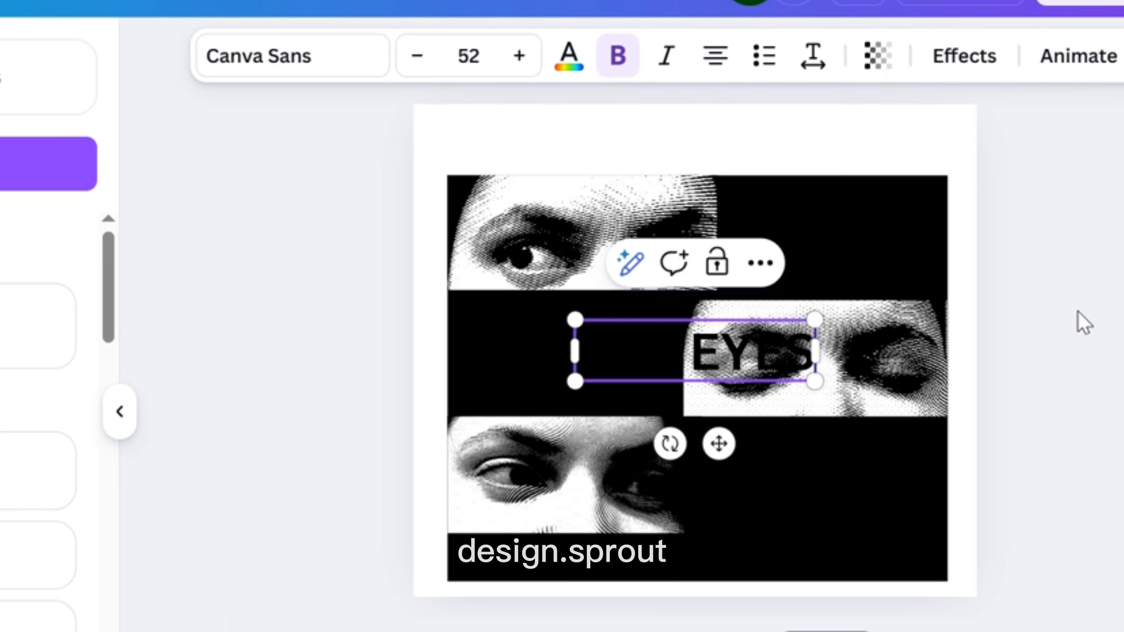
drag(654, 369, 644, 153)
Set the heading font to Gliker Expanded and enlarge it to span the top of the page.
click(319, 71)
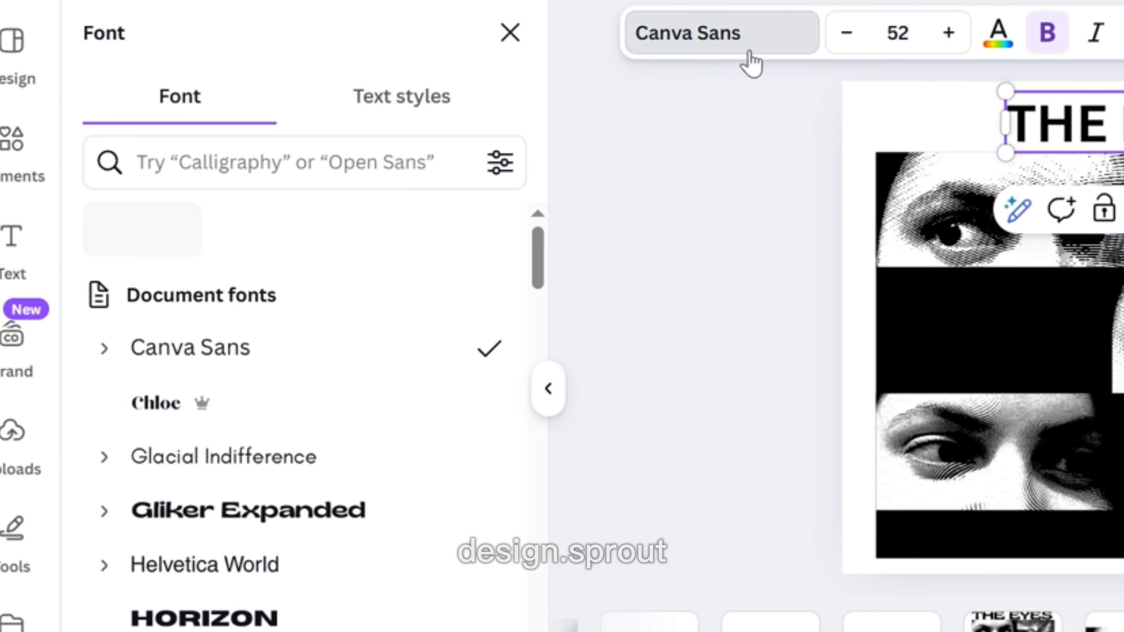
click(333, 518)
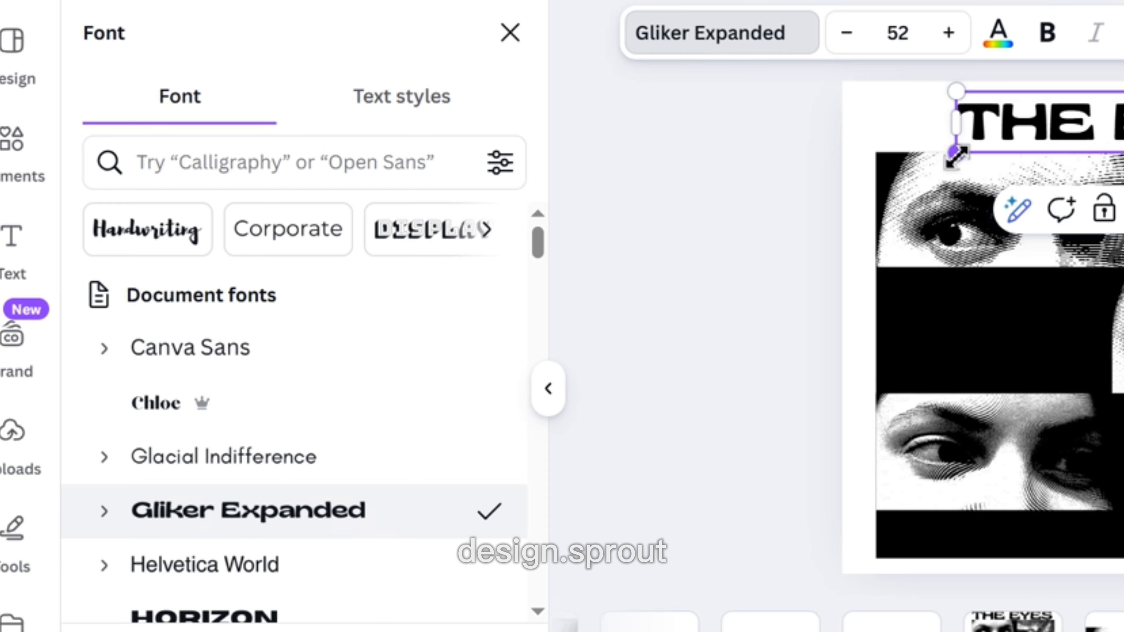
drag(957, 157, 840, 174)
drag(1082, 130, 1115, 106)
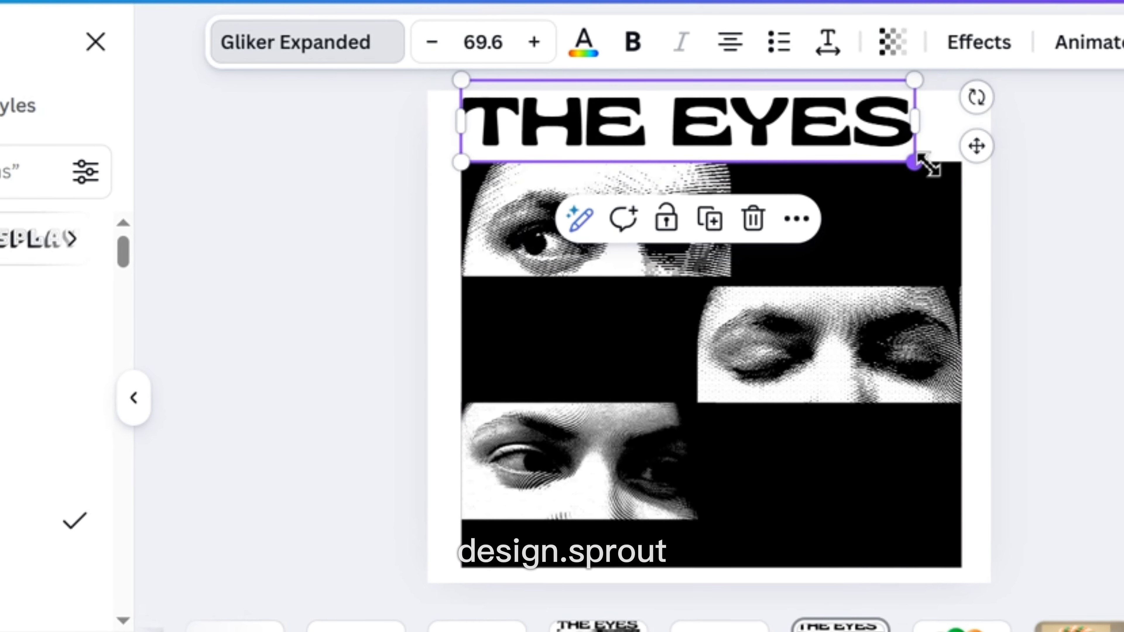
drag(925, 165, 968, 180)
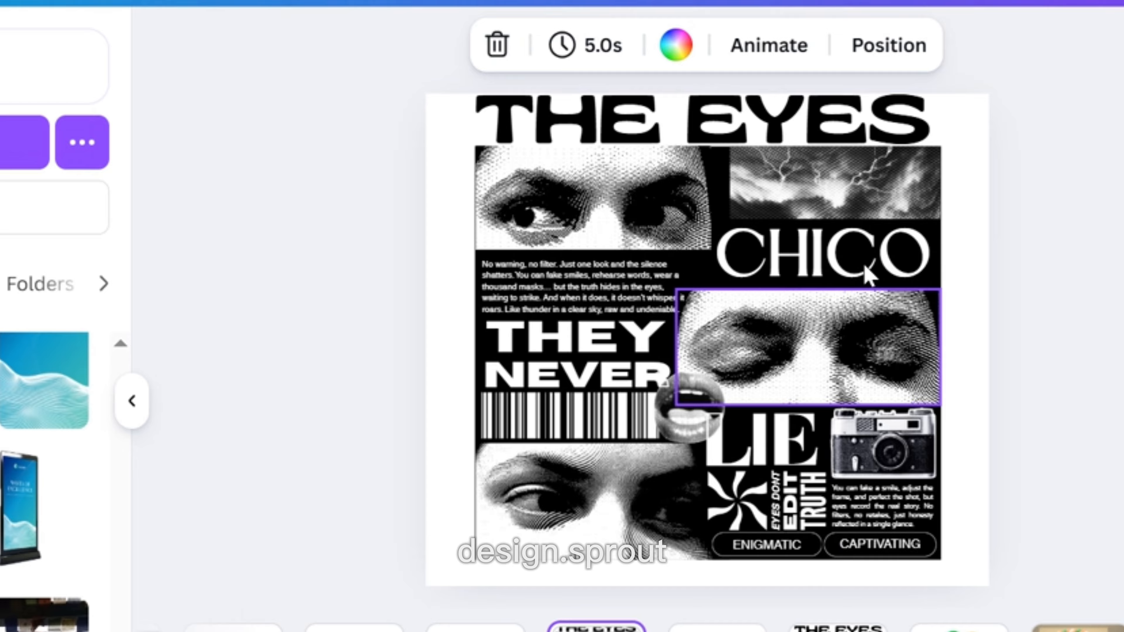
Place the lightning image at the top right and add a text box reading CHICO below it.
click(857, 193)
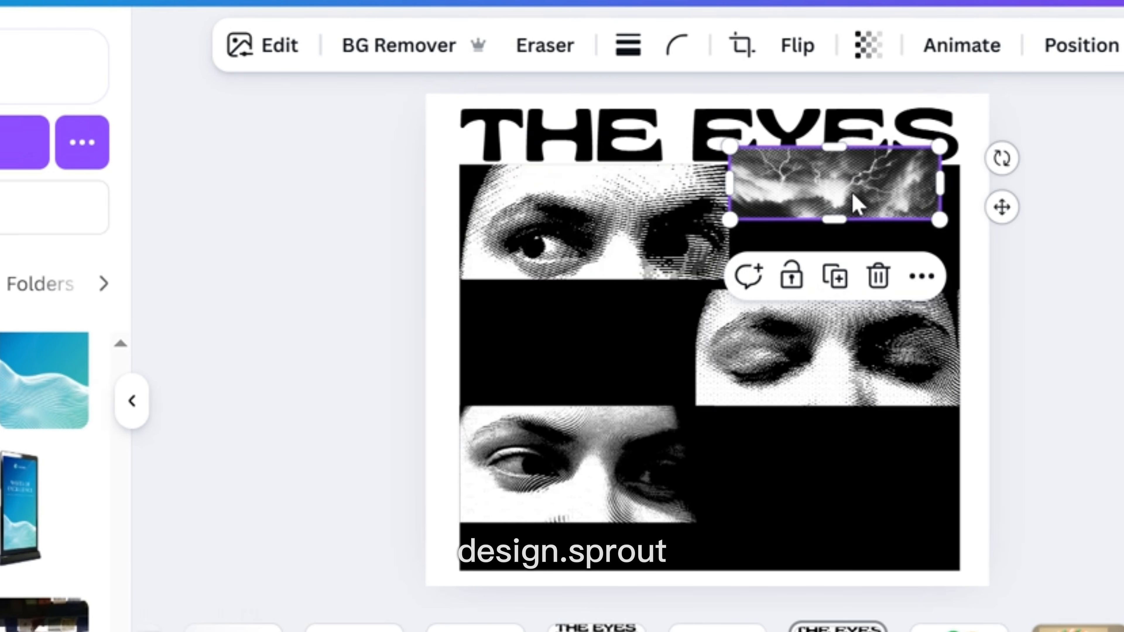
drag(857, 204, 875, 226)
drag(748, 234, 749, 269)
drag(779, 337, 799, 351)
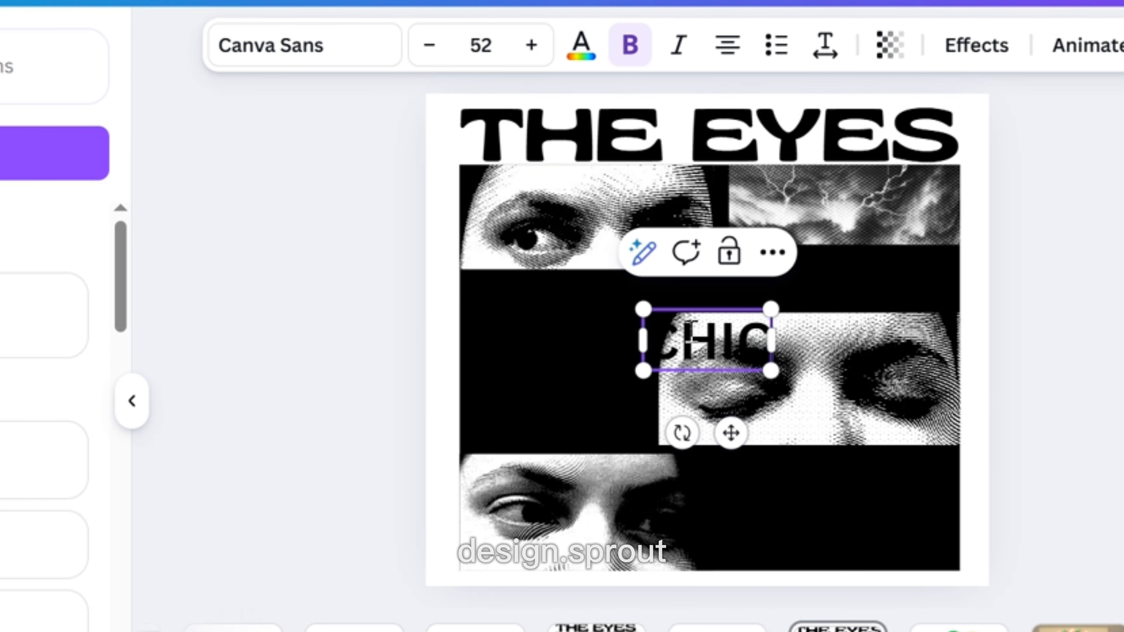
text(O)
Set the CHICO text to the Chloe font and colour it white.
click(231, 44)
click(36, 415)
click(580, 57)
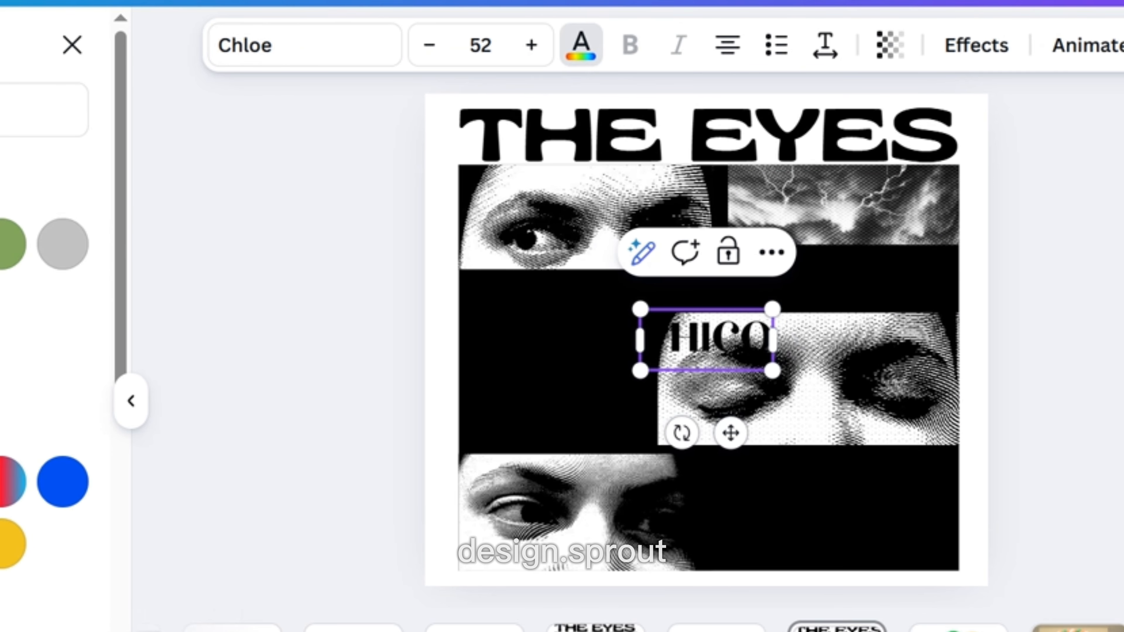
drag(769, 332, 641, 335)
click(860, 358)
click(739, 343)
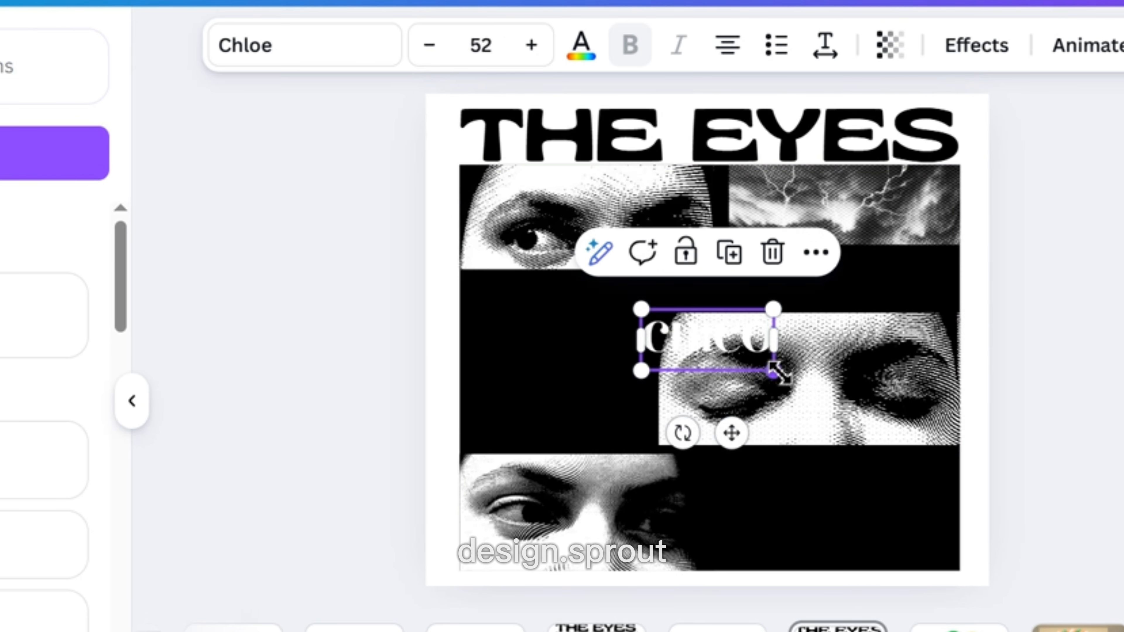
Enlarge CHICO and position it under the lightning image in the top-right black band.
drag(779, 373, 895, 427)
drag(794, 393, 861, 307)
drag(960, 340, 941, 332)
drag(850, 252, 869, 262)
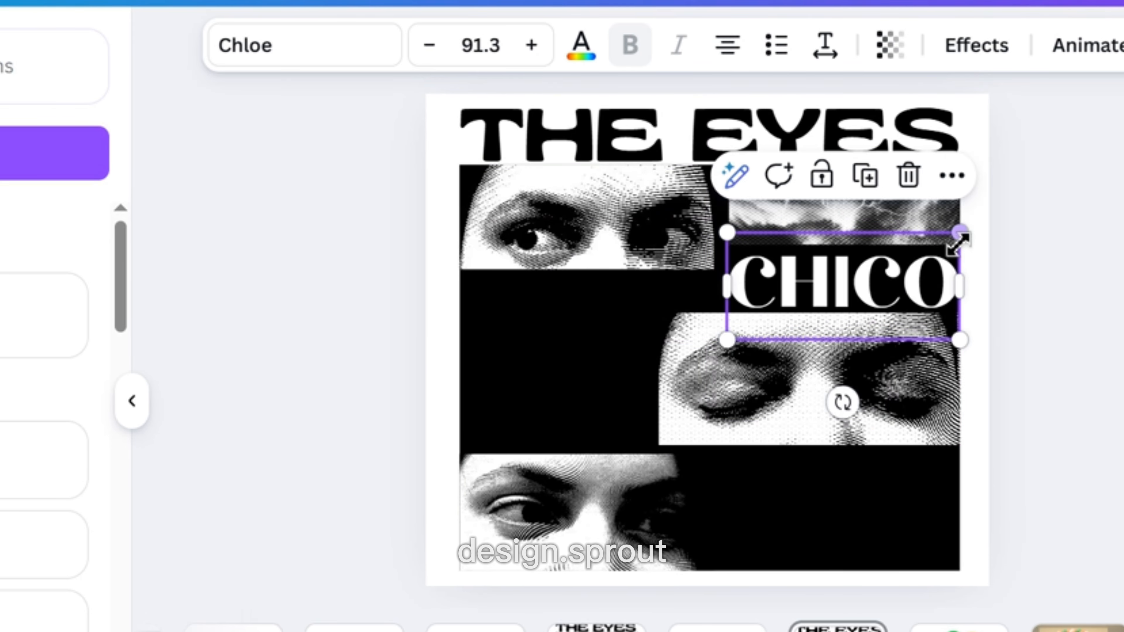
drag(960, 234, 950, 239)
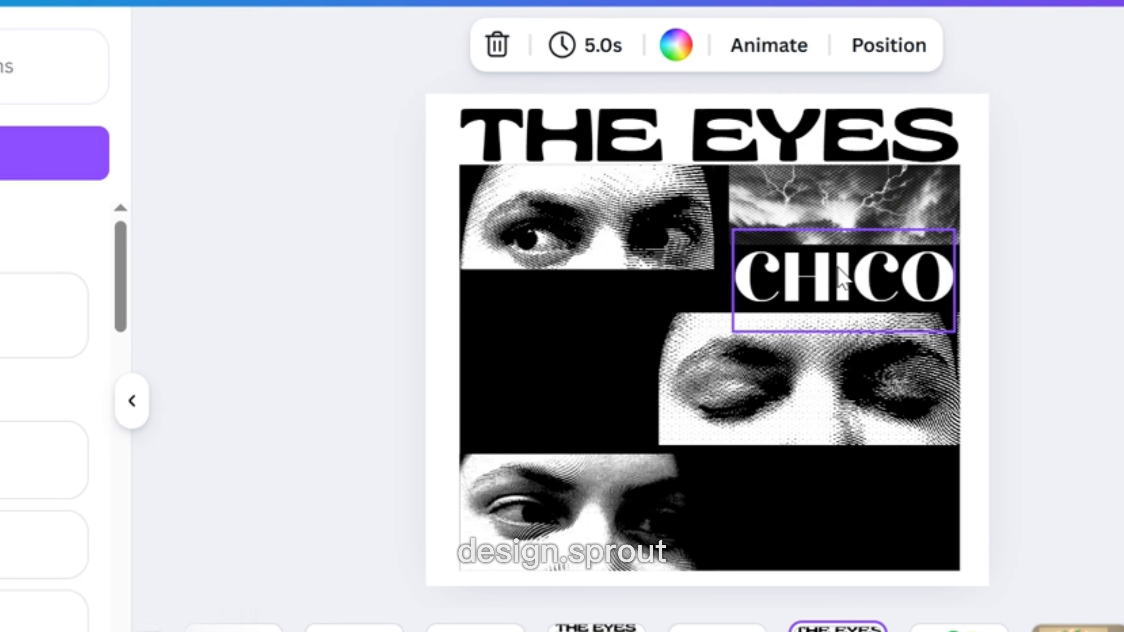
Switch the CHICO font to Canva Sans and adjust its text box.
scroll(4, 525, down, 3)
scroll(4, 436, up, 3)
click(4, 361)
scroll(5, 361, down, 5)
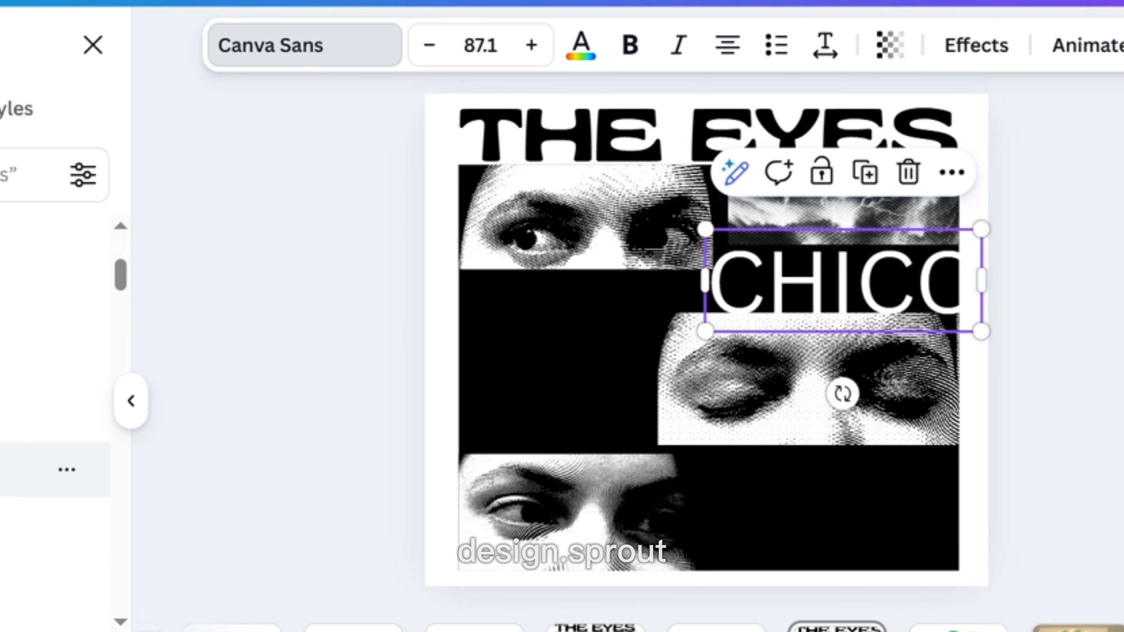
click(4, 416)
mouse_move(989, 343)
mouse_down()
mouse_move(1060, 359)
mouse_move(989, 329)
mouse_up()
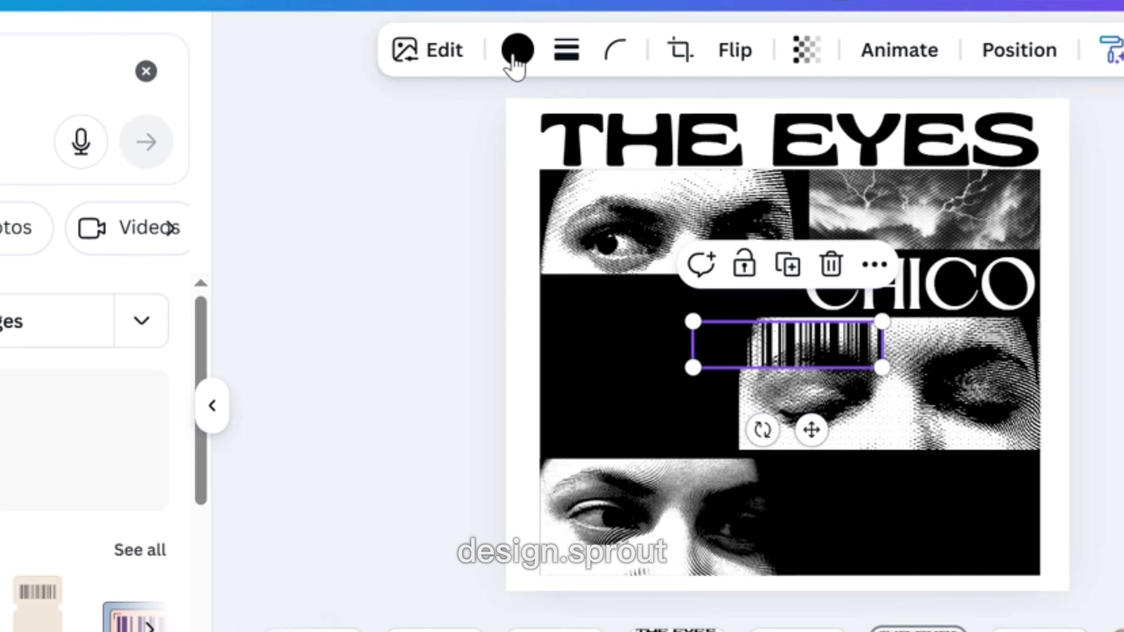
Place the barcode image at the left edge below the middle black band and nudge it down.
click(517, 49)
drag(781, 346, 629, 433)
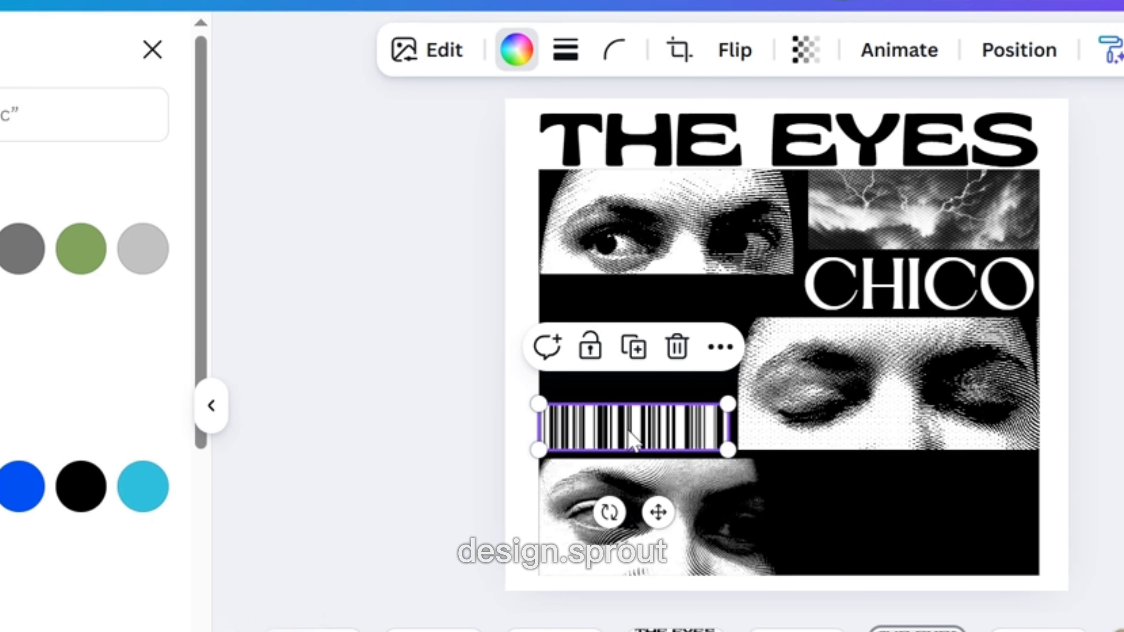
key(Escape)
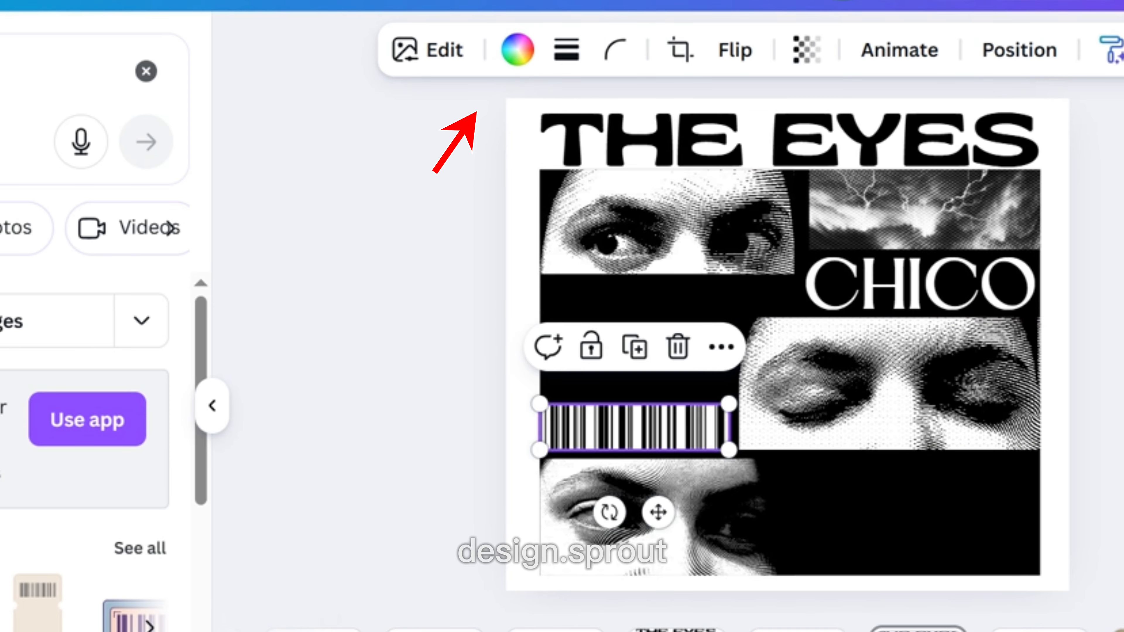
click(1097, 388)
click(664, 430)
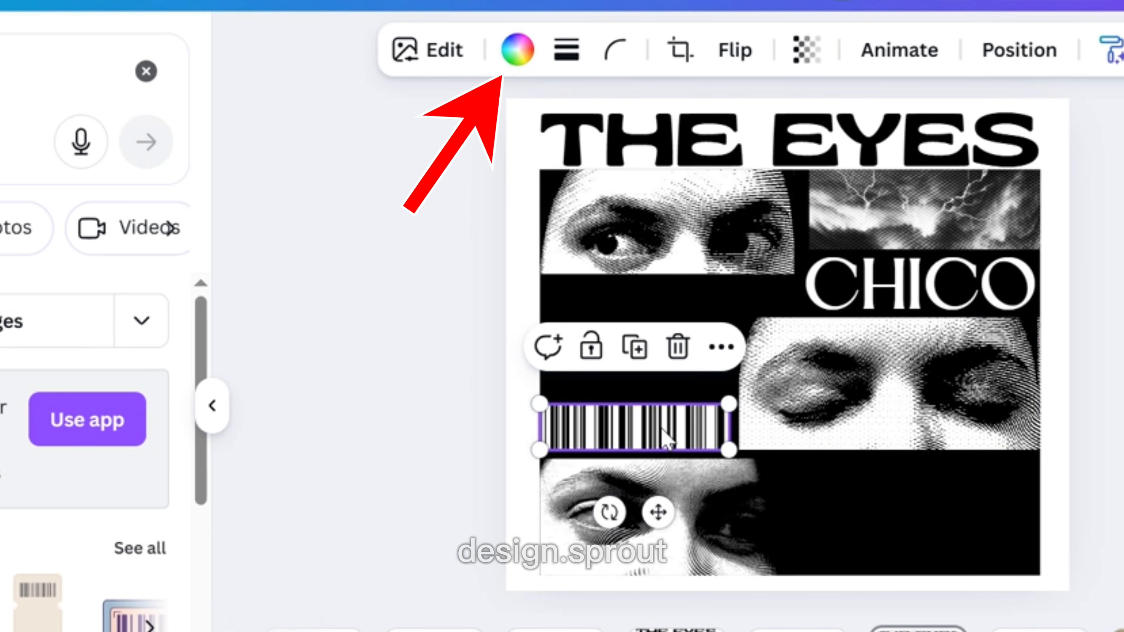
key(Down)
key(Down)
key(Down)
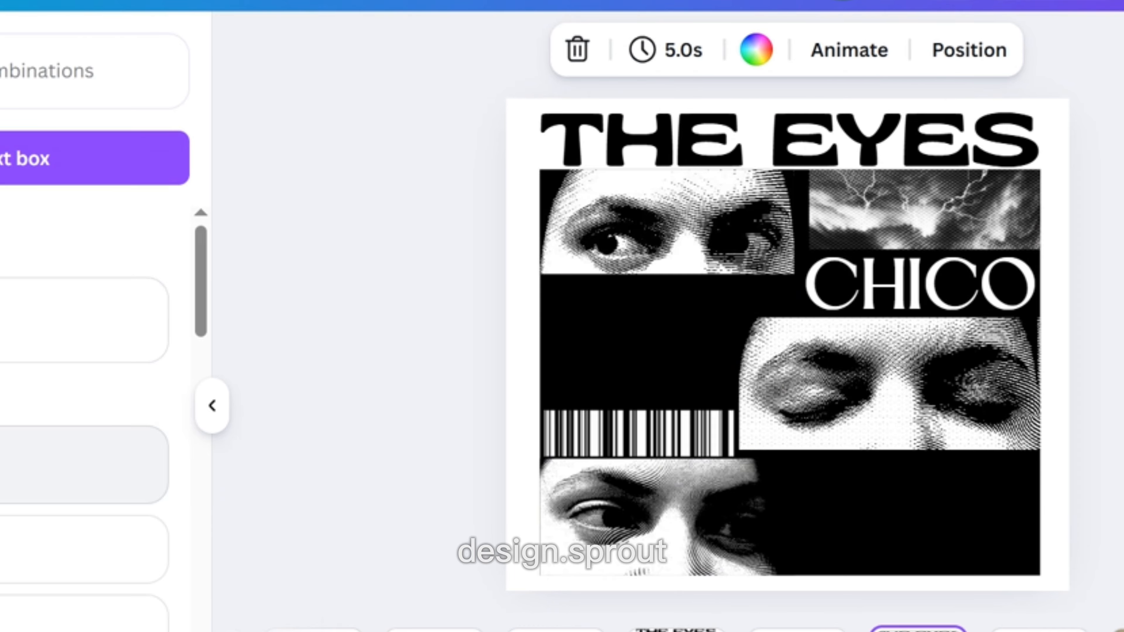
Add a text box reading THEY NEVER on two lines and select its text.
text(tTHEY)
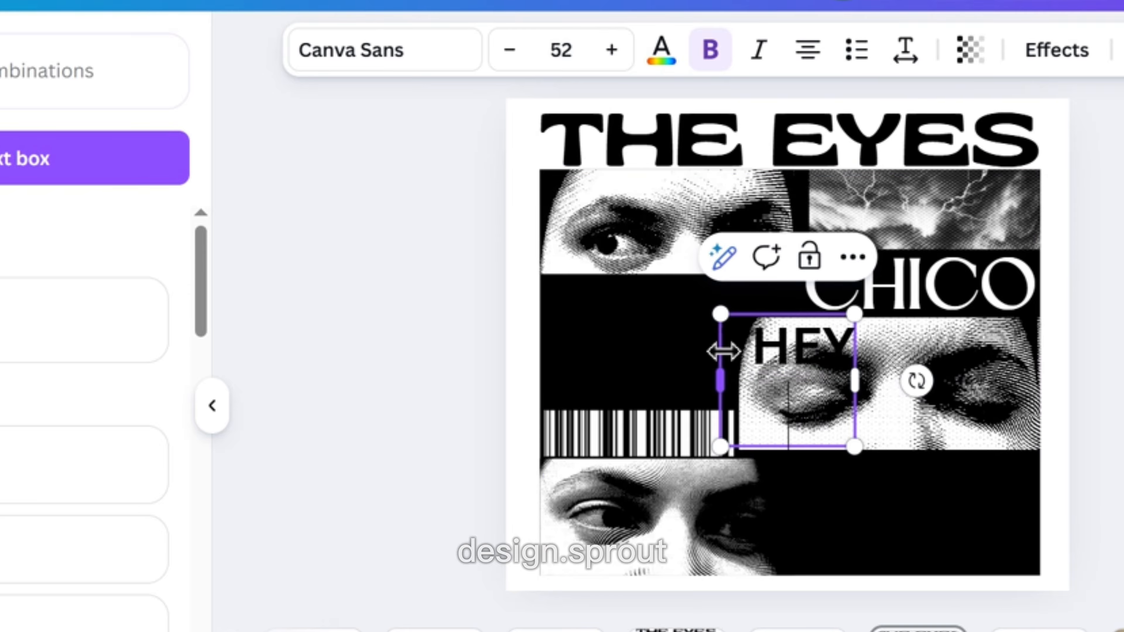
key(Return)
text(NEVER)
drag(860, 425, 710, 326)
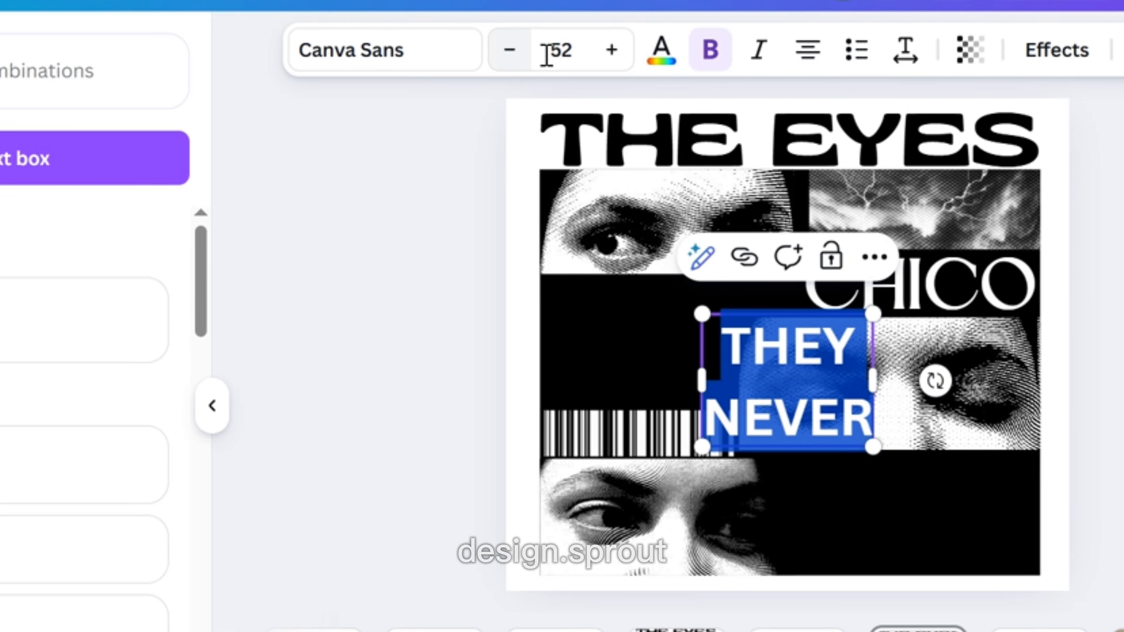
Change the THEY NEVER font to Horizon and increase its size to 66.
click(662, 51)
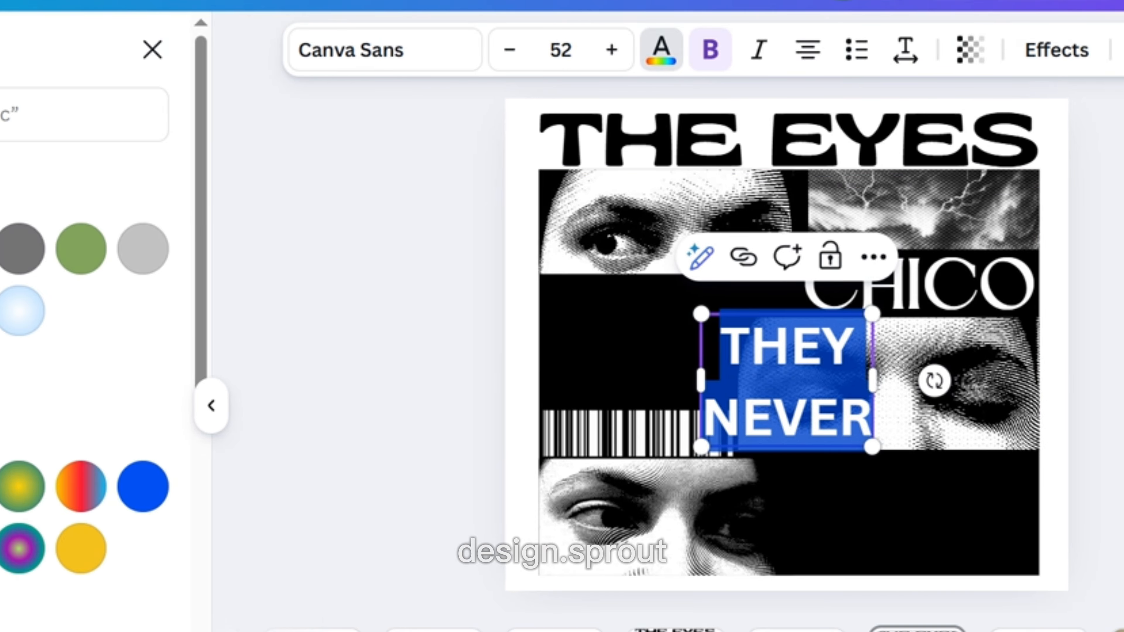
click(392, 63)
click(42, 392)
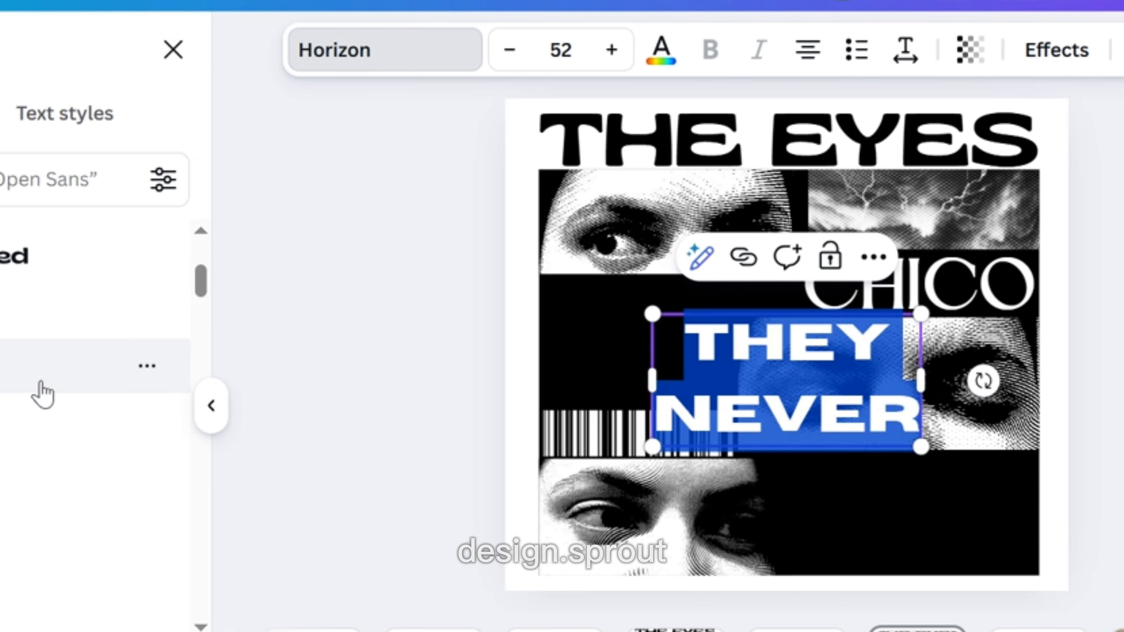
click(611, 64)
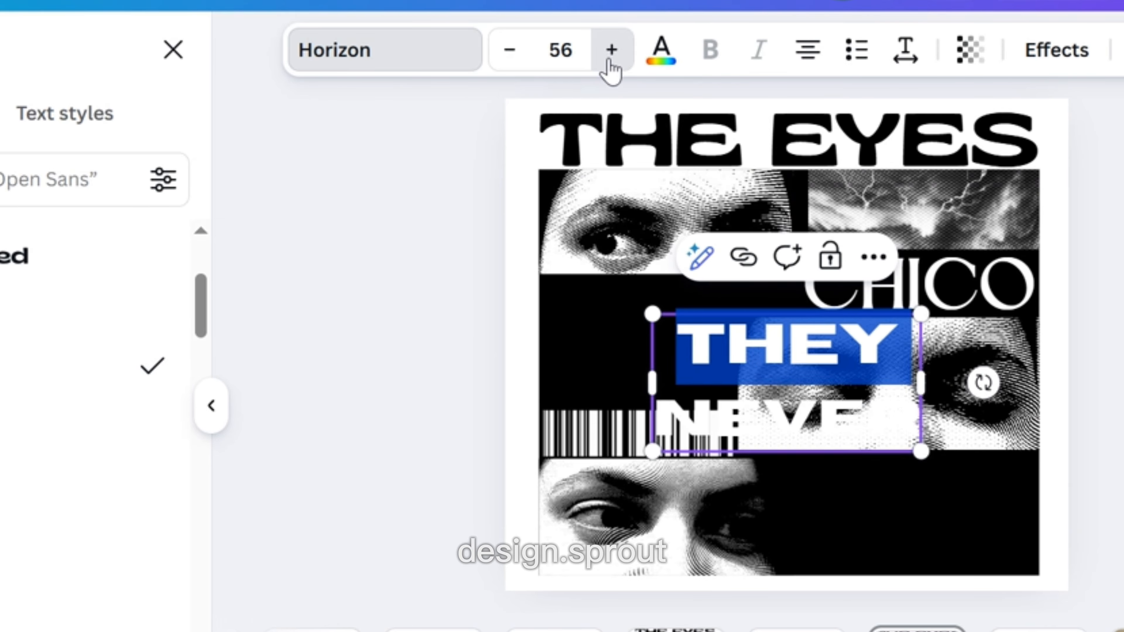
click(611, 63)
click(612, 63)
Reduce the line spacing of the THEY NEVER text.
click(905, 51)
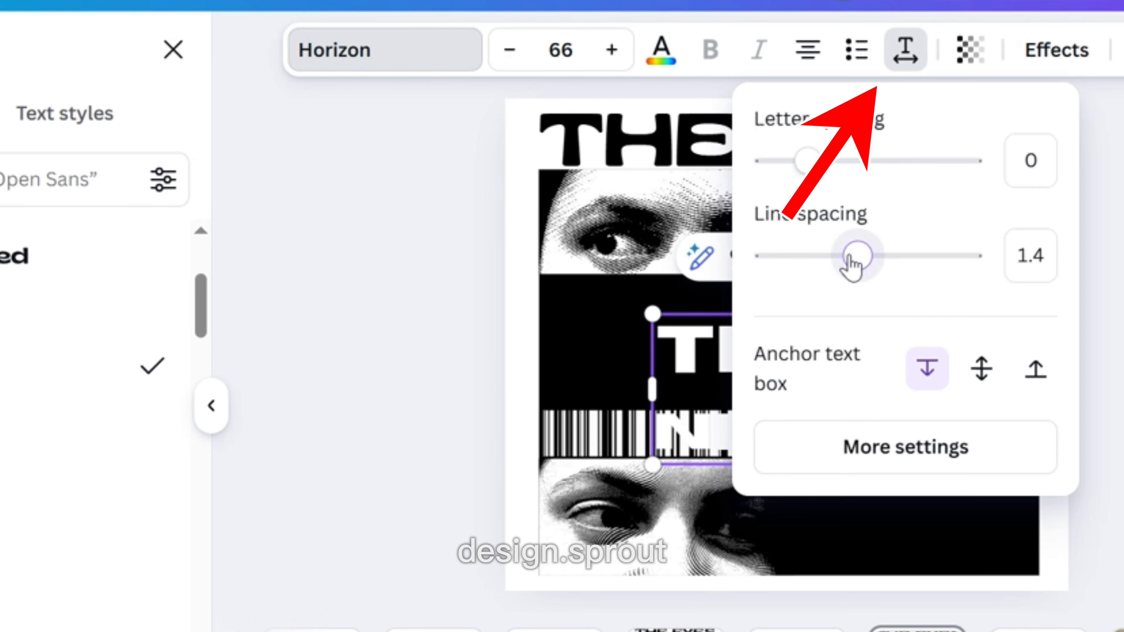
drag(849, 256, 744, 260)
click(442, 311)
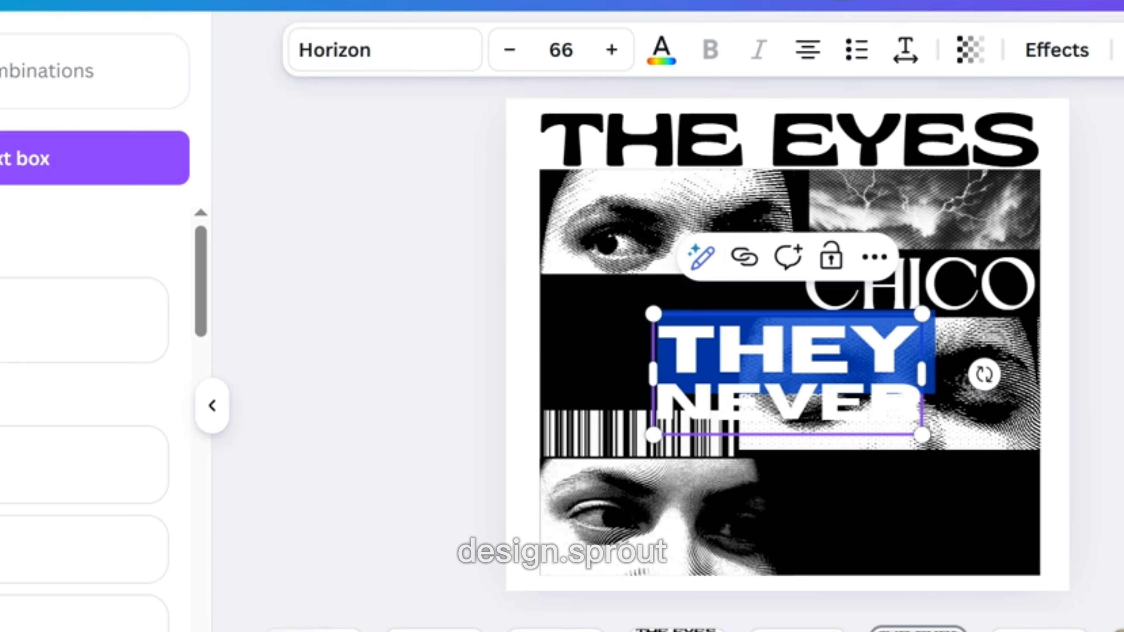
click(442, 310)
Scale down THEY NEVER and position it directly above the barcode in the middle black band.
drag(880, 411, 781, 391)
drag(834, 300, 735, 332)
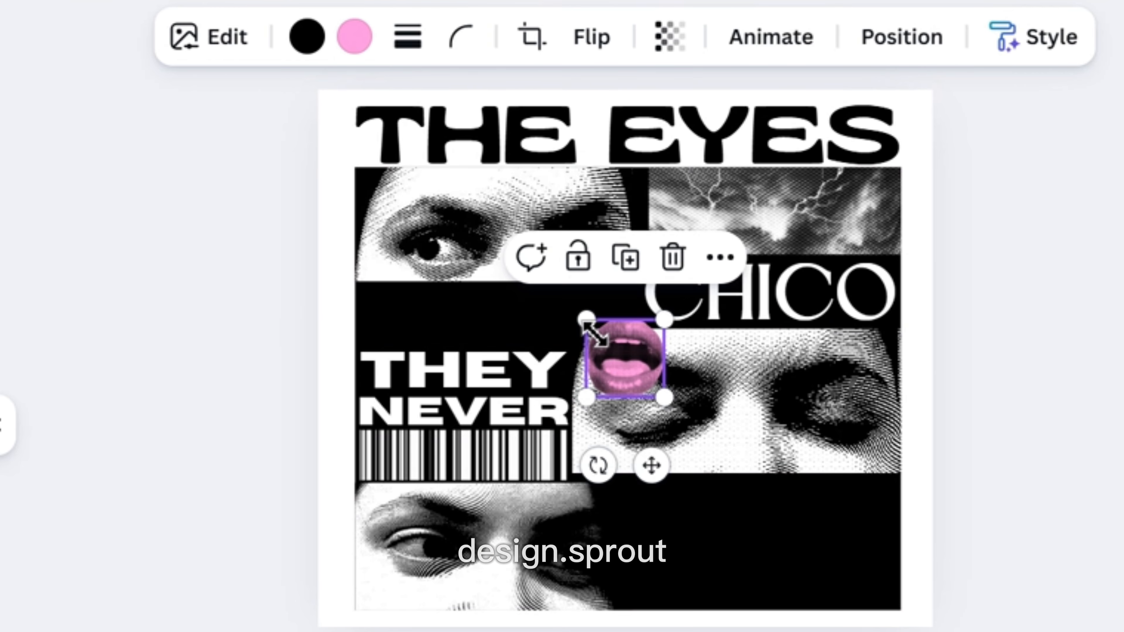
drag(594, 336, 550, 288)
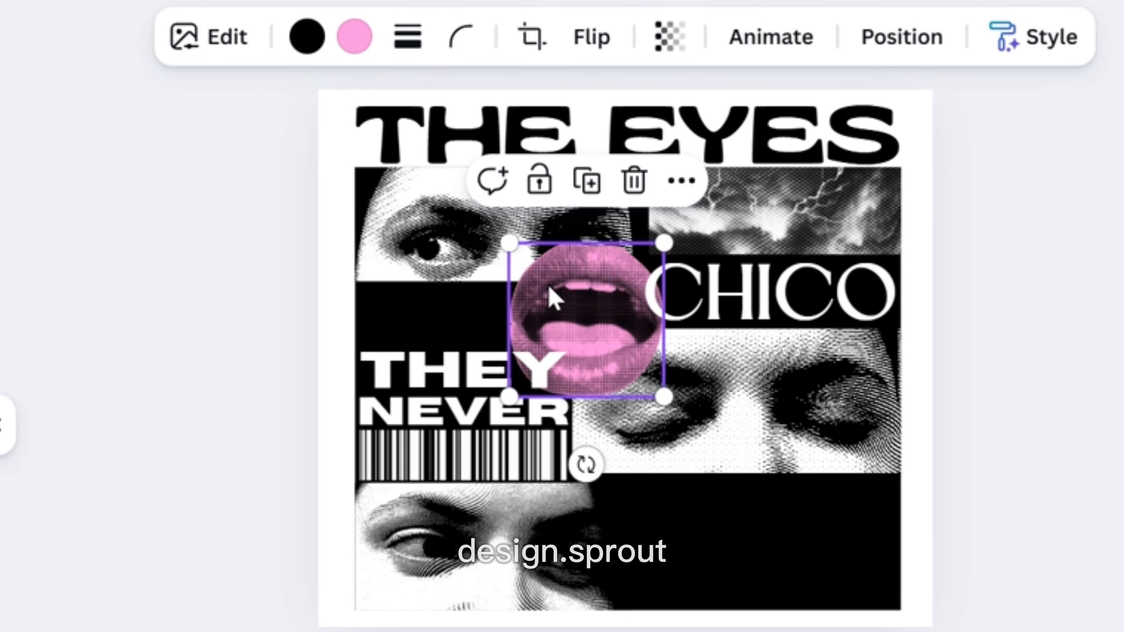
Recolour the lips graphic's pink to white, shrink it and place it at the barcode's right end.
click(354, 40)
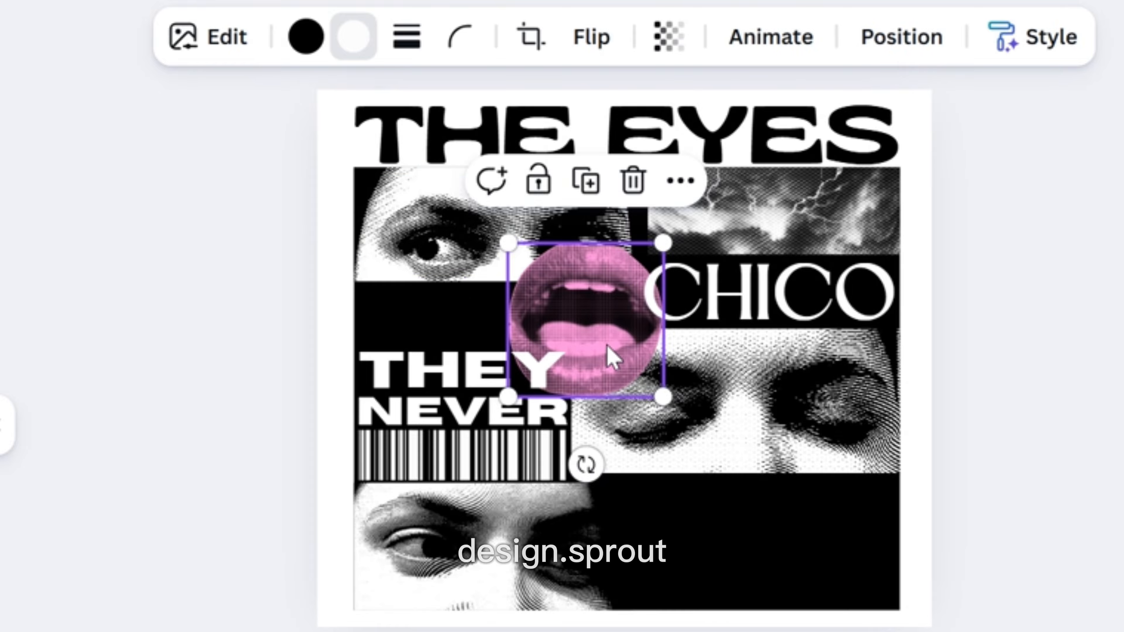
drag(510, 243, 585, 322)
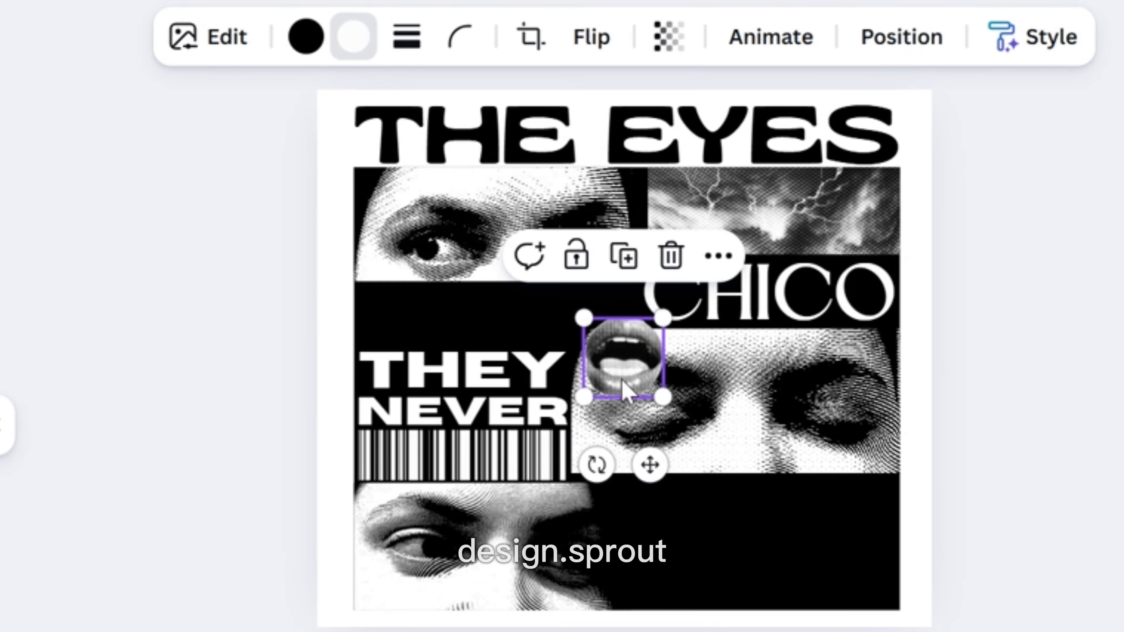
drag(625, 389, 622, 506)
drag(578, 451, 578, 445)
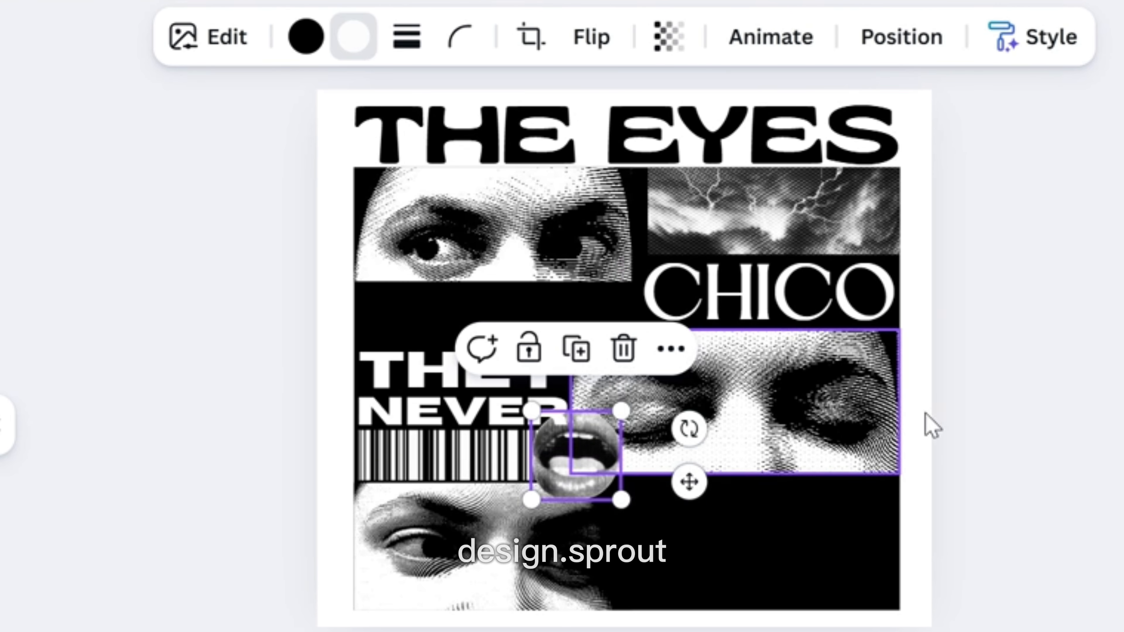
click(1004, 415)
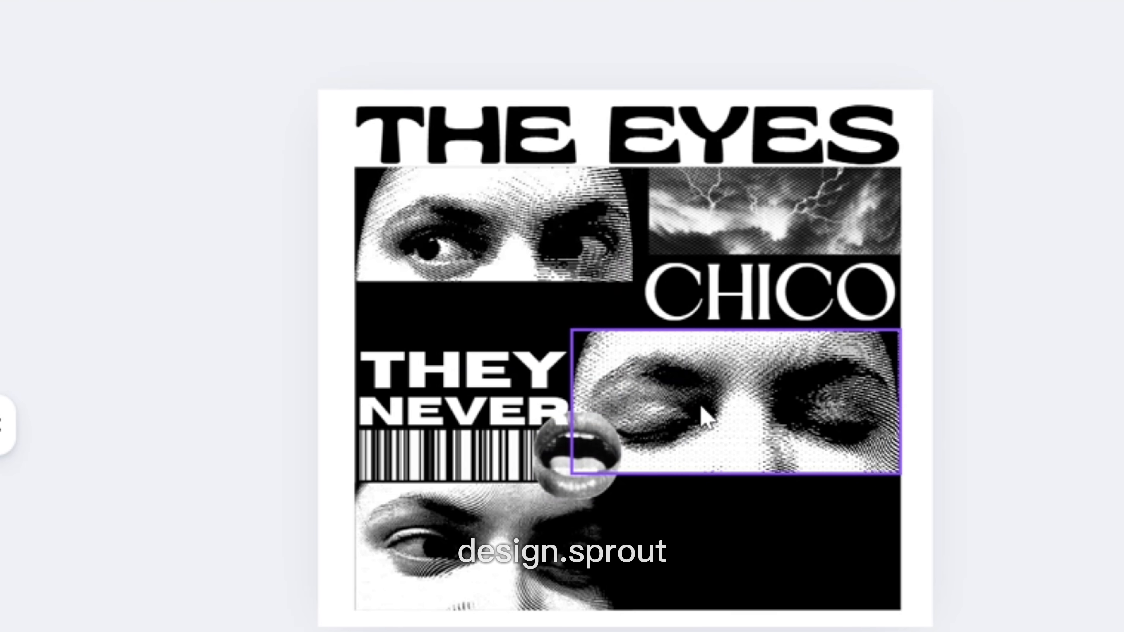
Copy the final R of NEVER and delete it from the THEY NEVER text box.
click(494, 414)
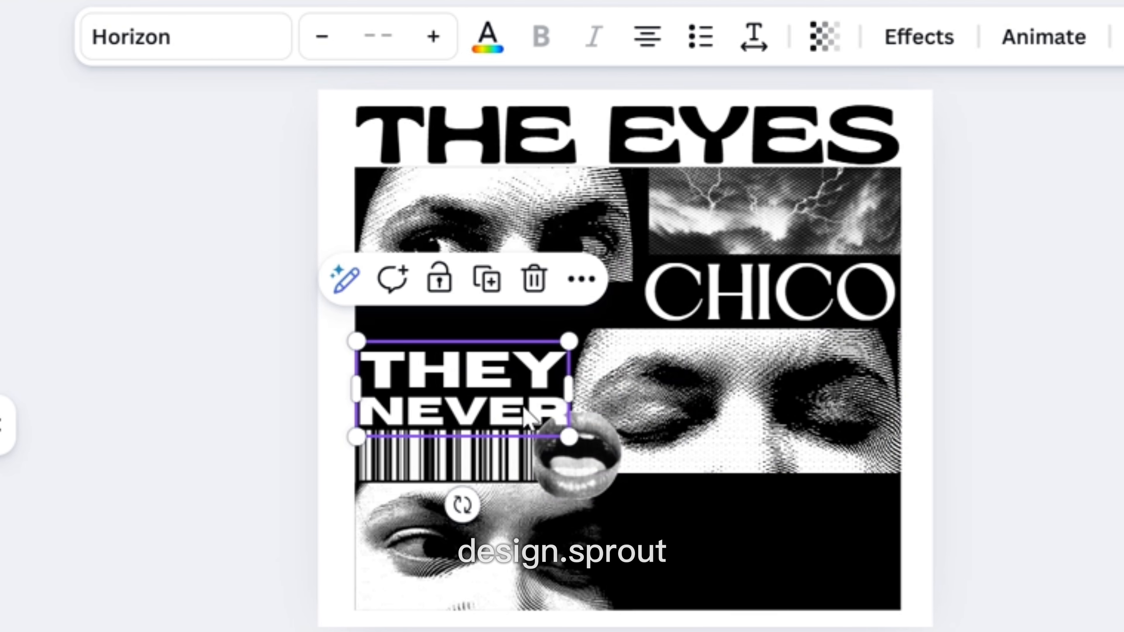
click(532, 406)
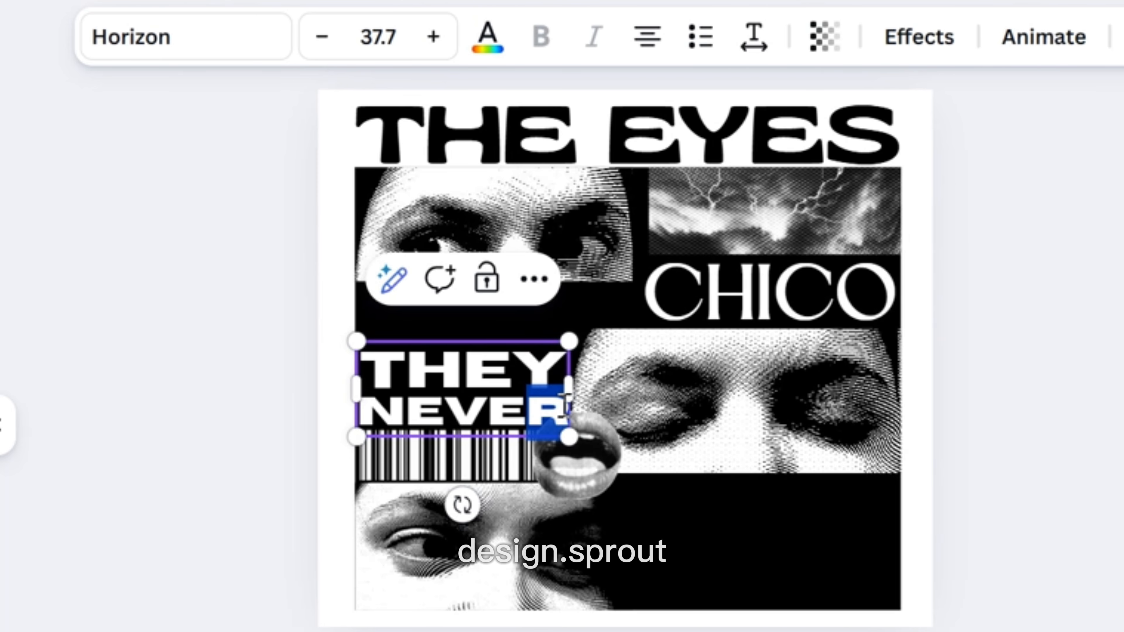
right_click(550, 405)
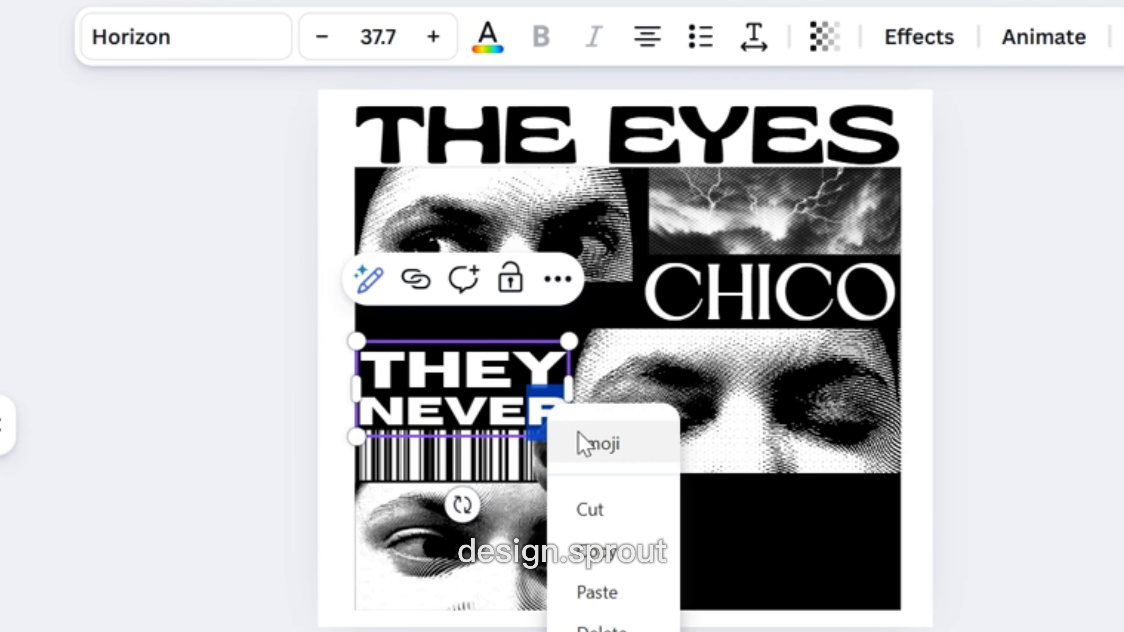
click(602, 559)
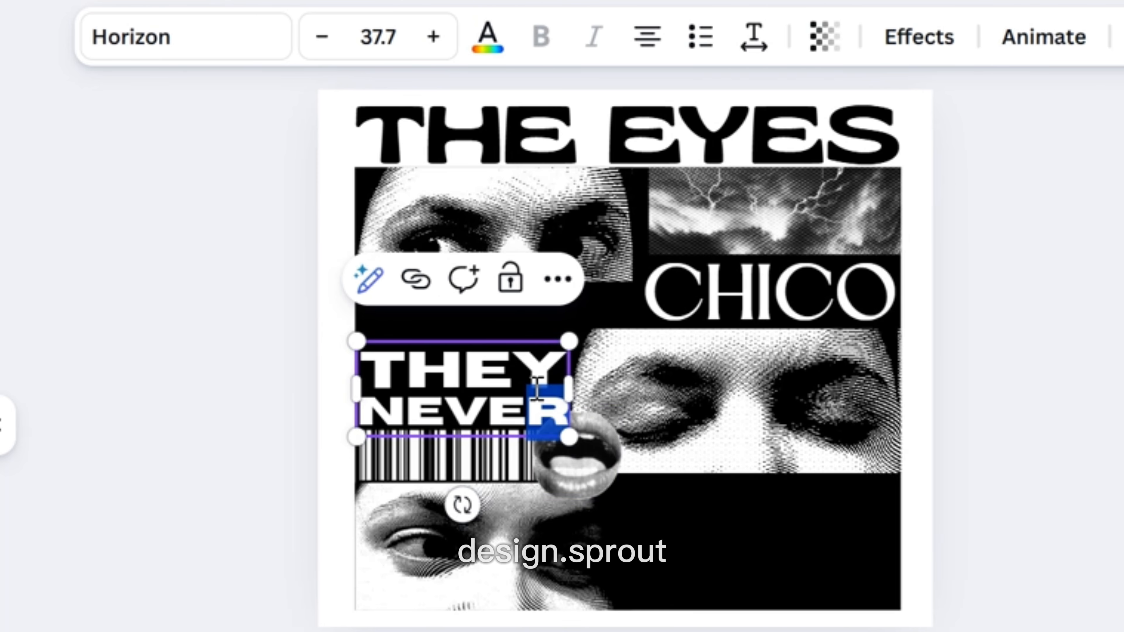
key(BackSpace)
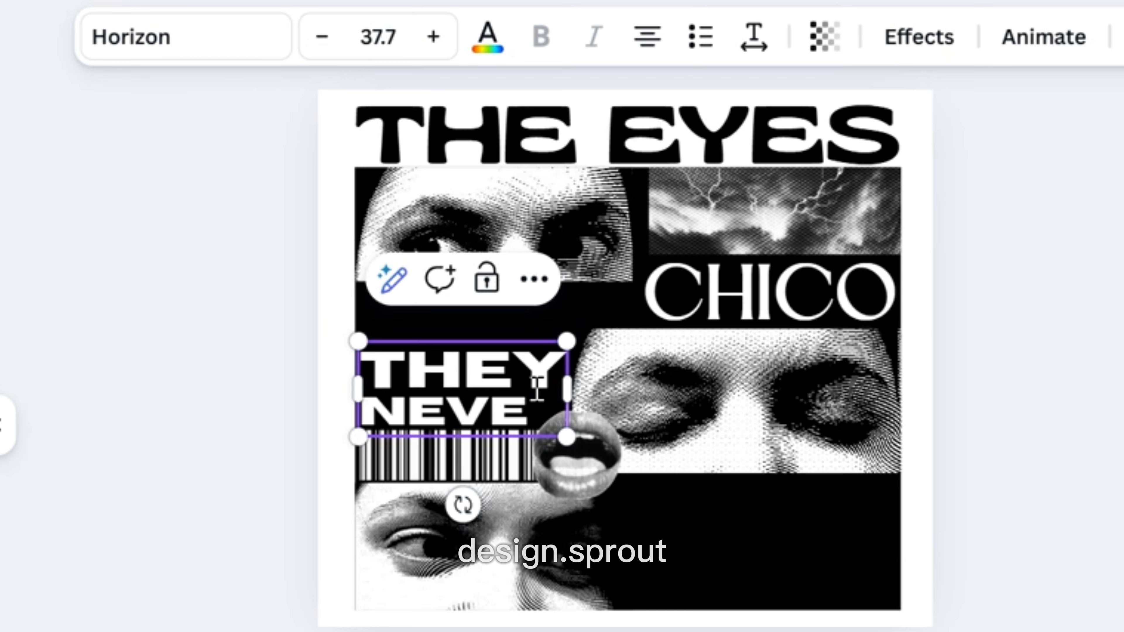
key(BackSpace)
click(1064, 340)
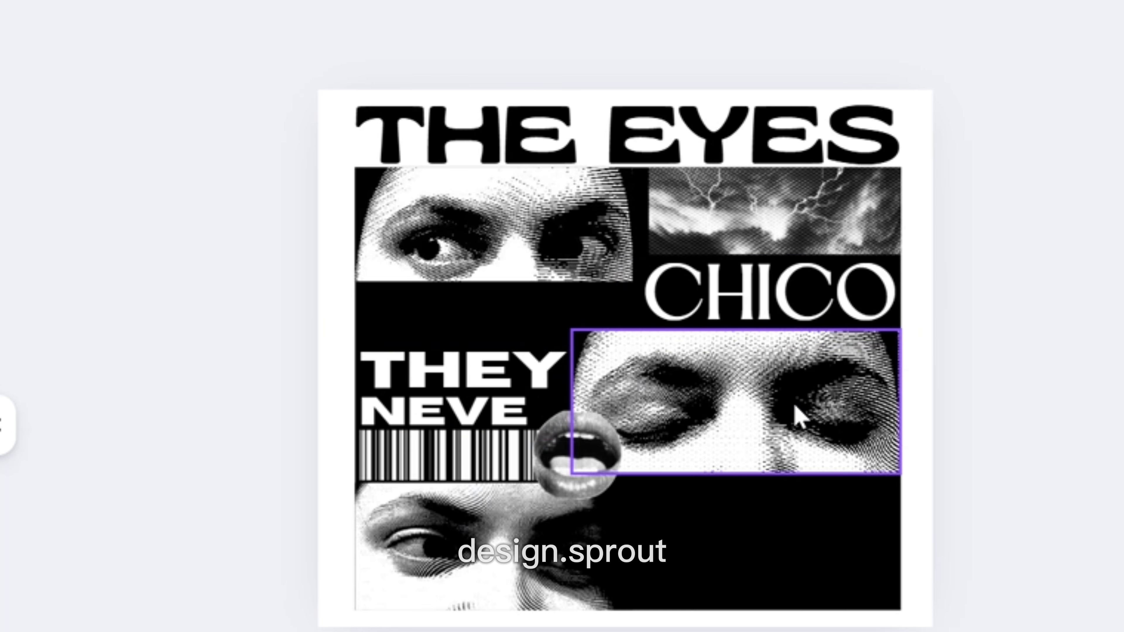
Paste the R as a separate text element and move it next to NEVE.
click(798, 417)
right_click(798, 416)
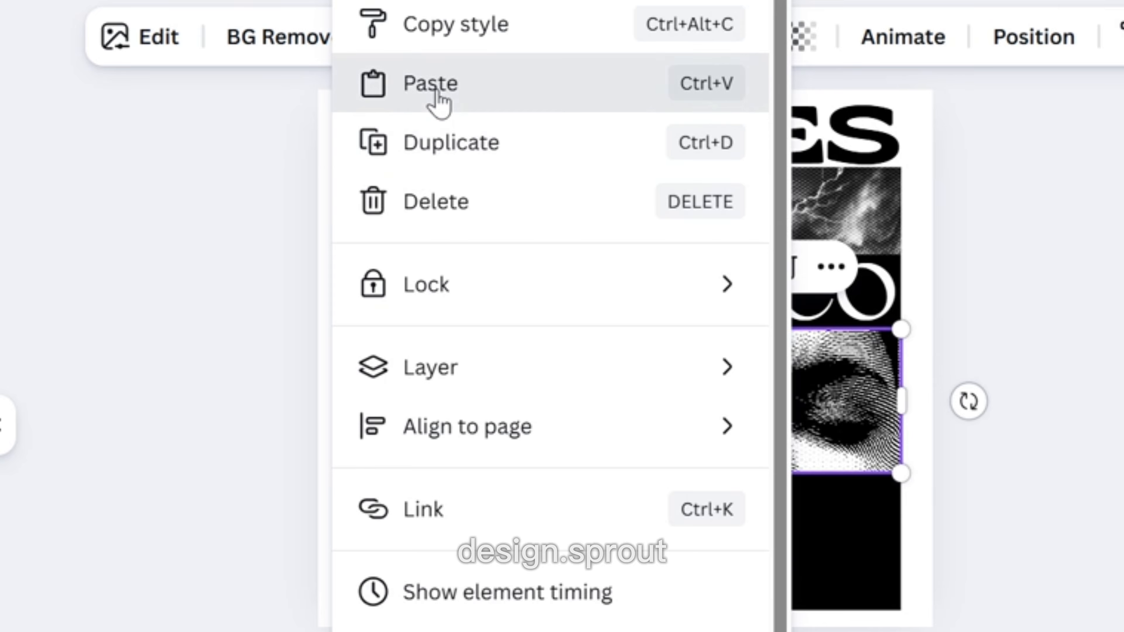
click(437, 102)
click(1071, 400)
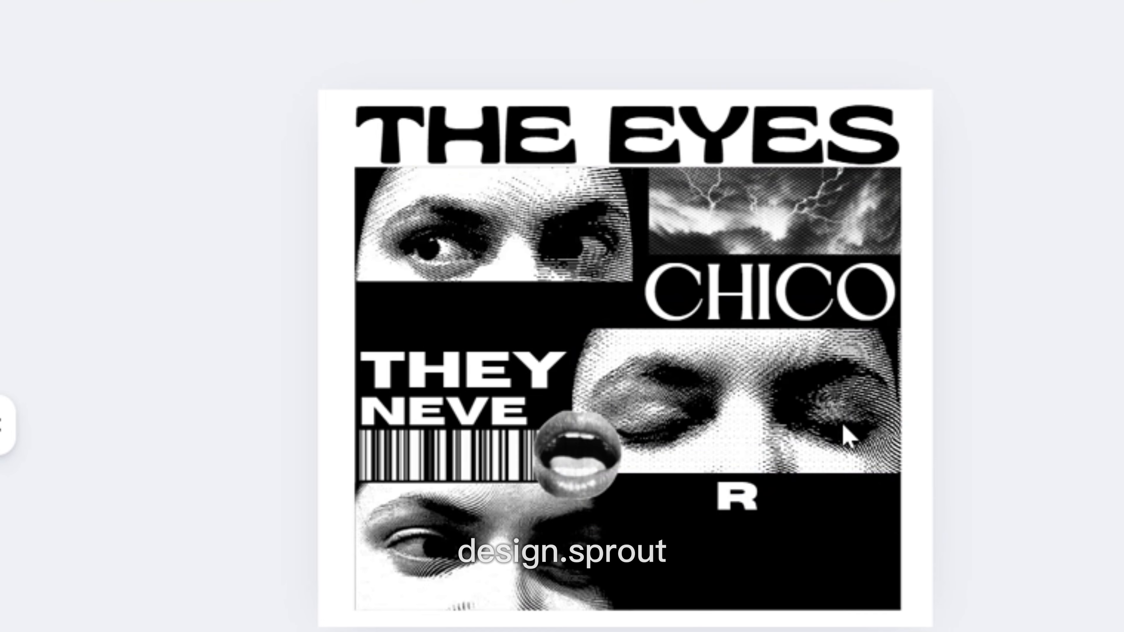
drag(730, 503, 543, 412)
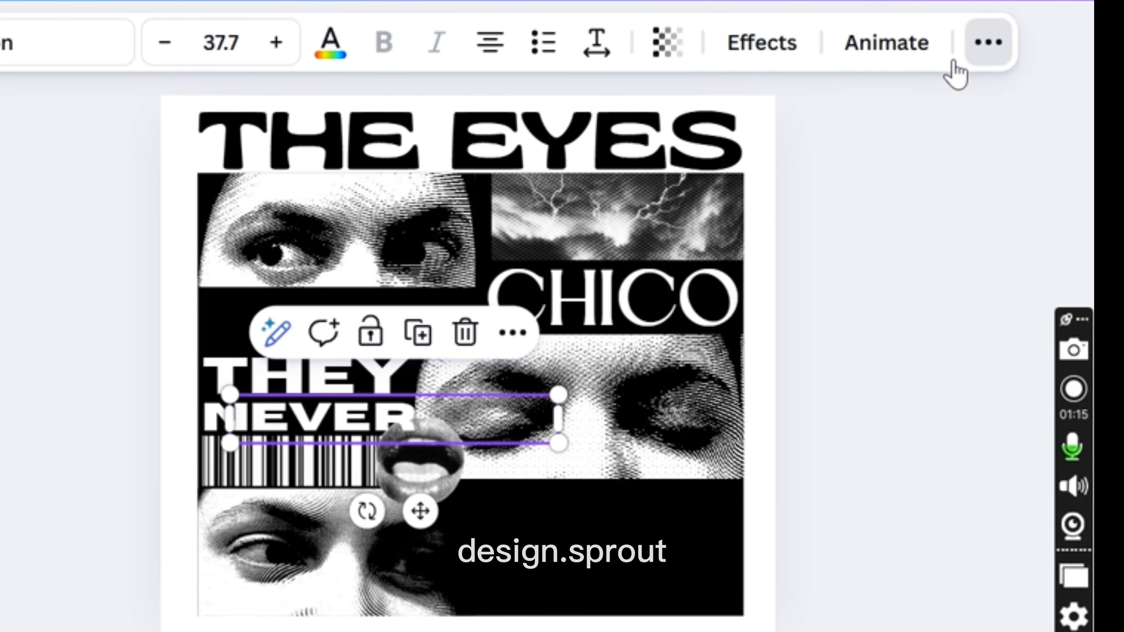
Rearrange the layer order of the R text relative to the lips graphic.
click(989, 42)
click(881, 110)
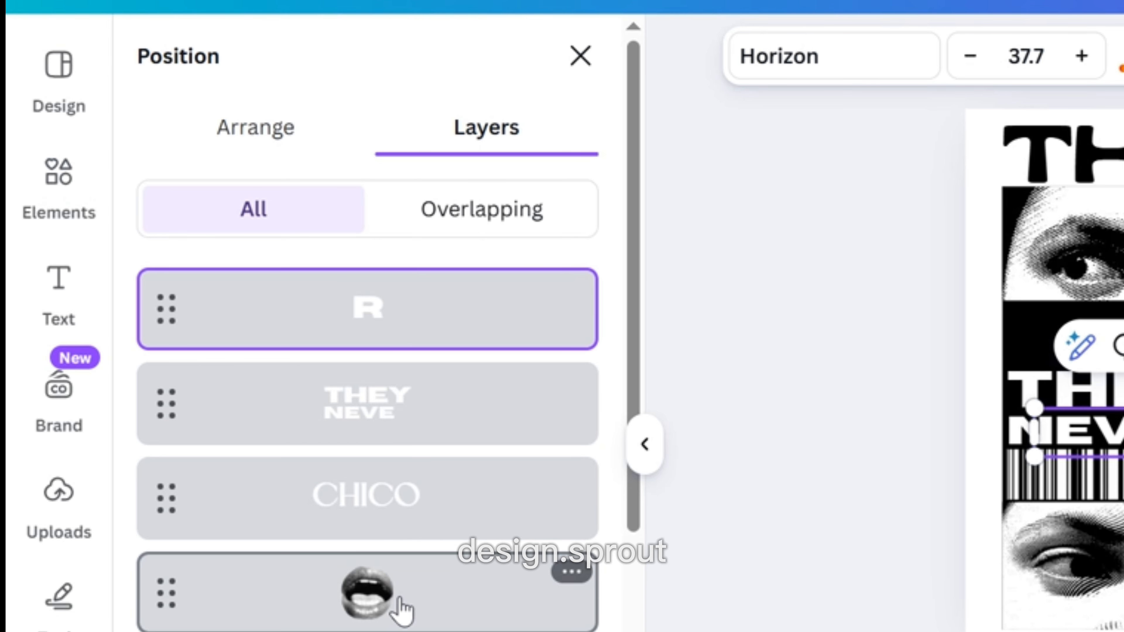
click(401, 611)
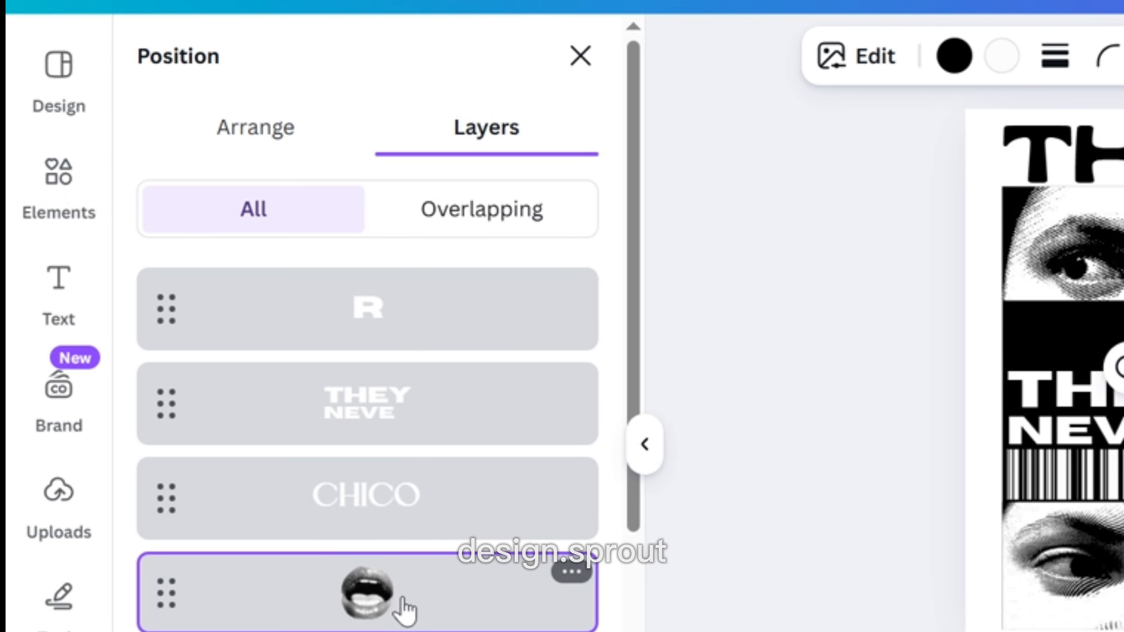
click(378, 312)
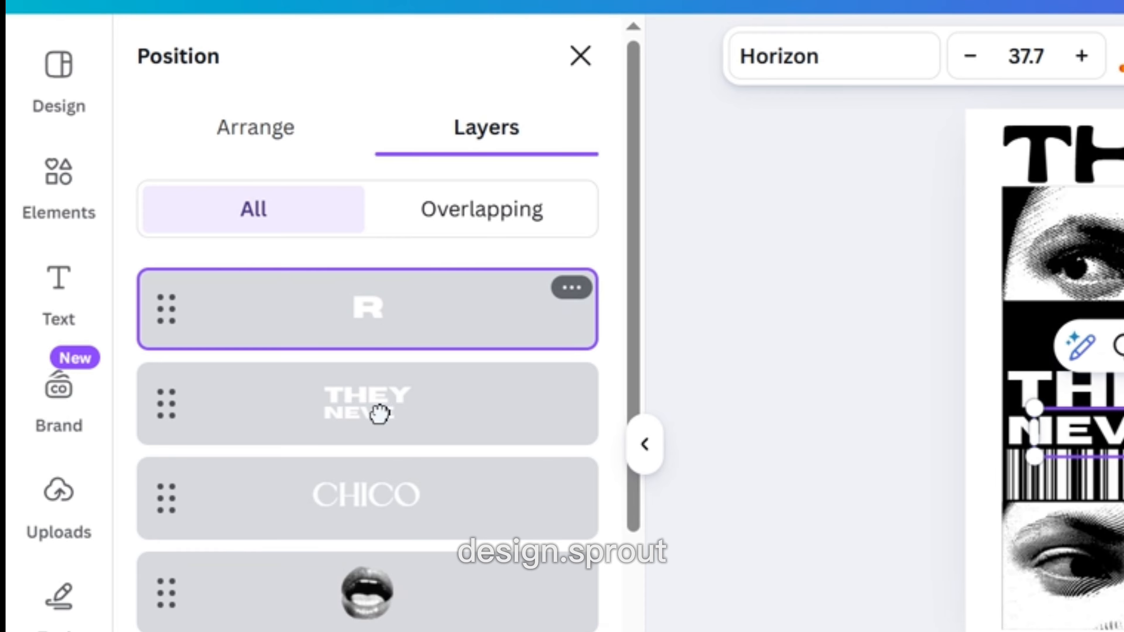
drag(379, 414, 389, 628)
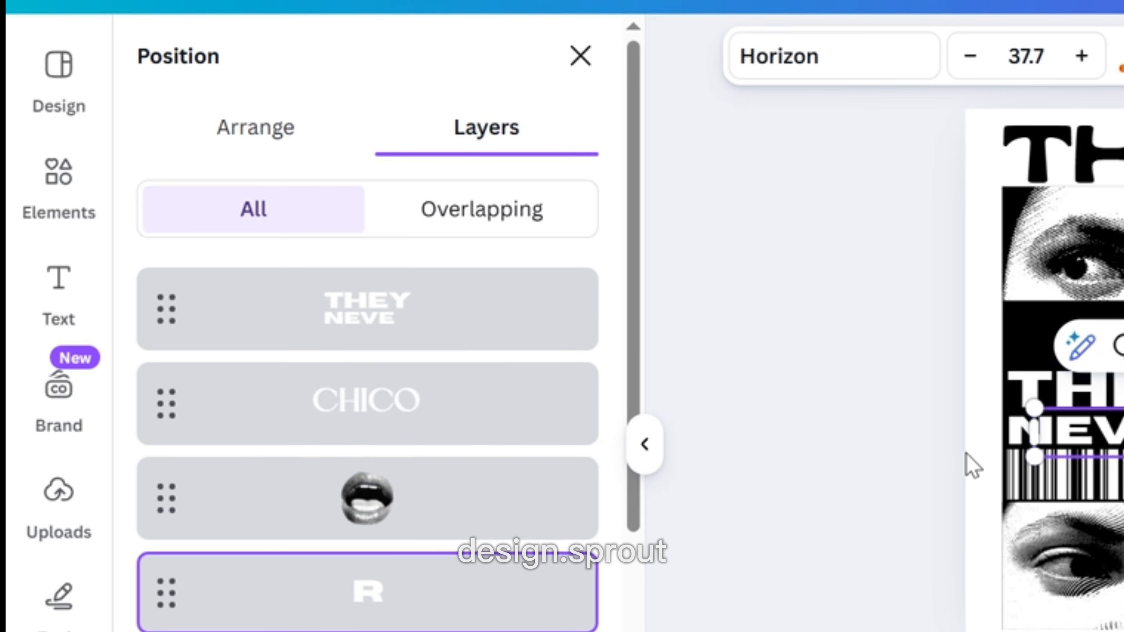
key(ctrl+alt+])
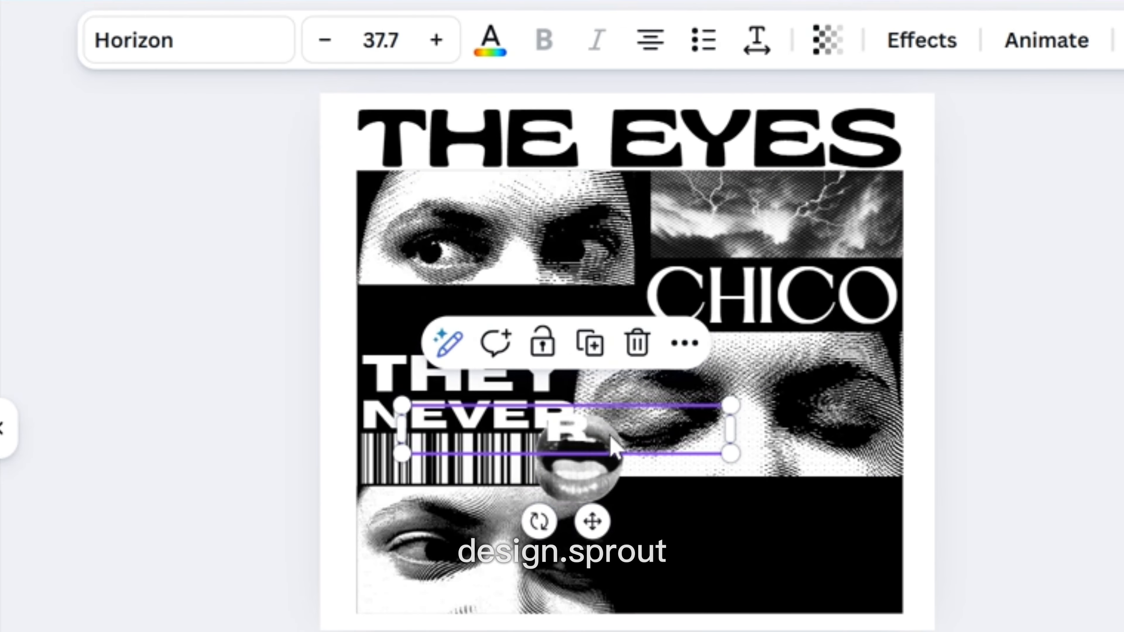
Move the R into the lower black band and apply the Hollow text effect.
drag(613, 449, 720, 551)
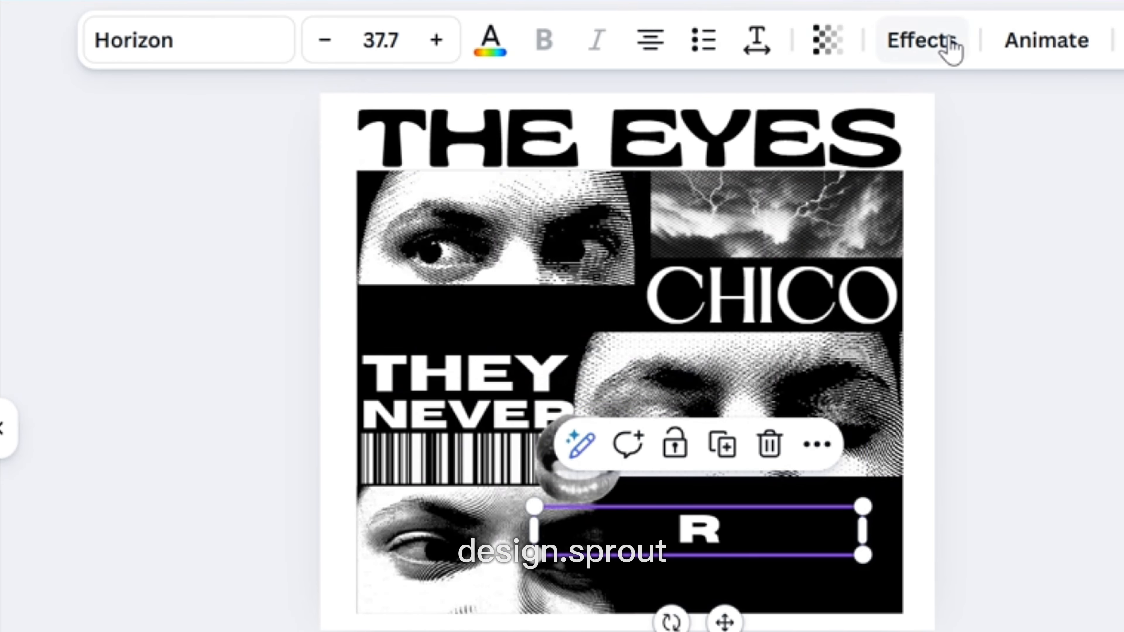
click(950, 46)
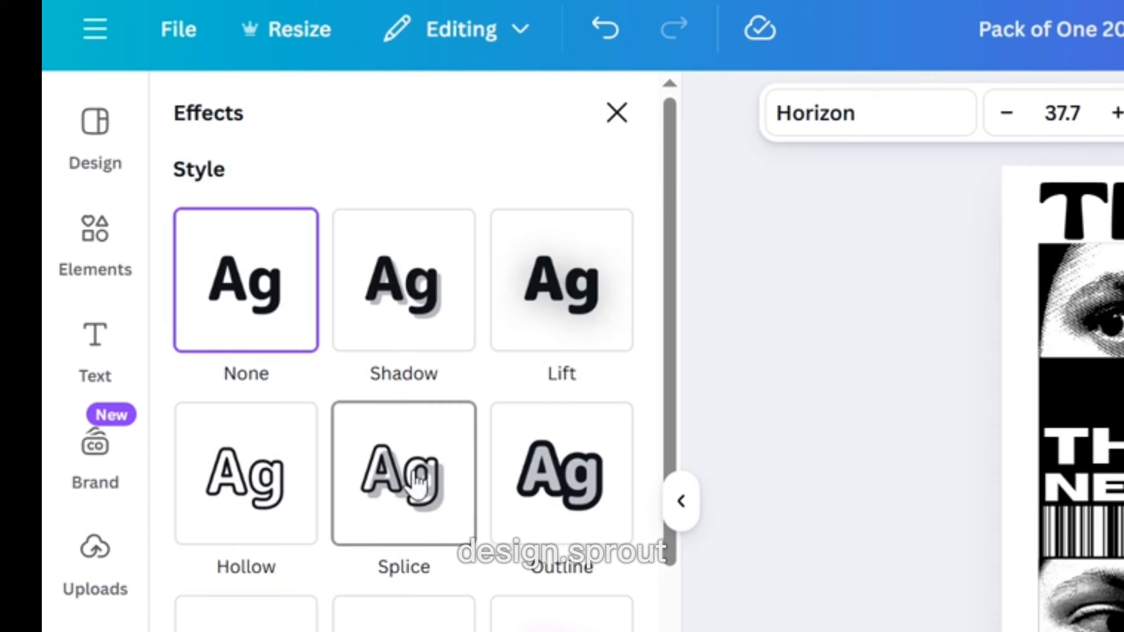
scroll(416, 483, down, 3)
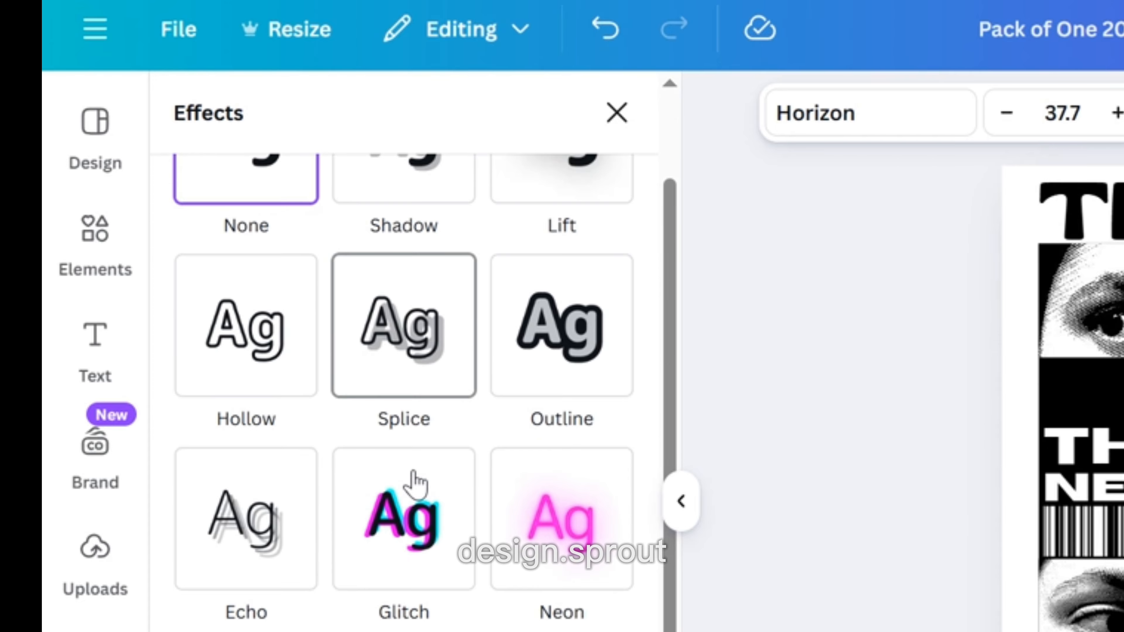
click(254, 368)
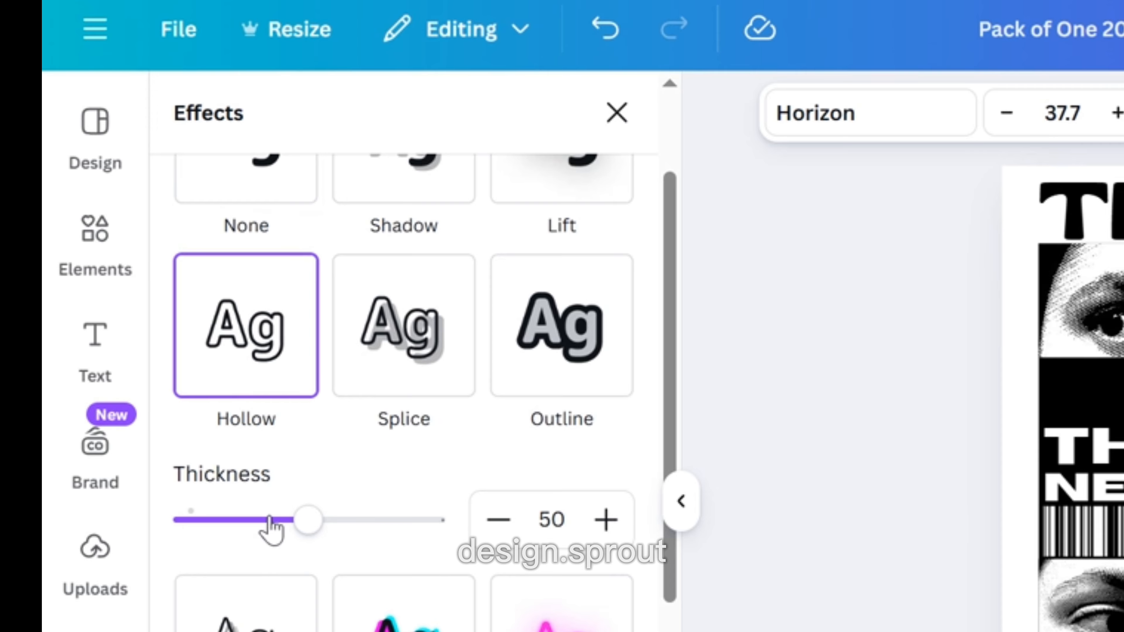
scroll(274, 538, down, 5)
scroll(312, 443, up, 5)
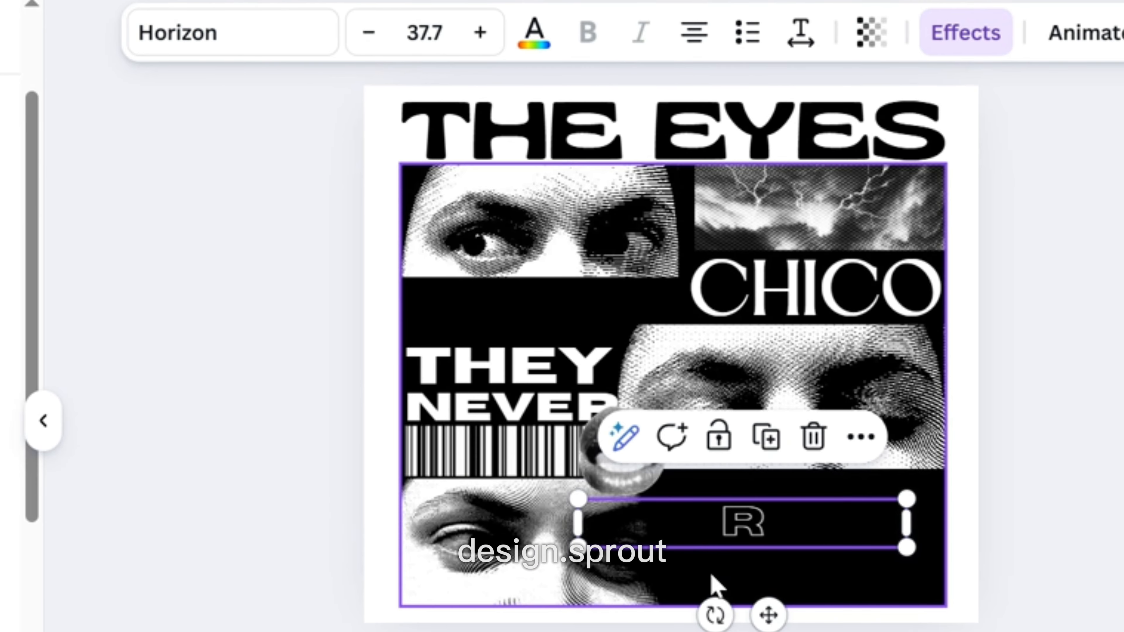
click(1095, 368)
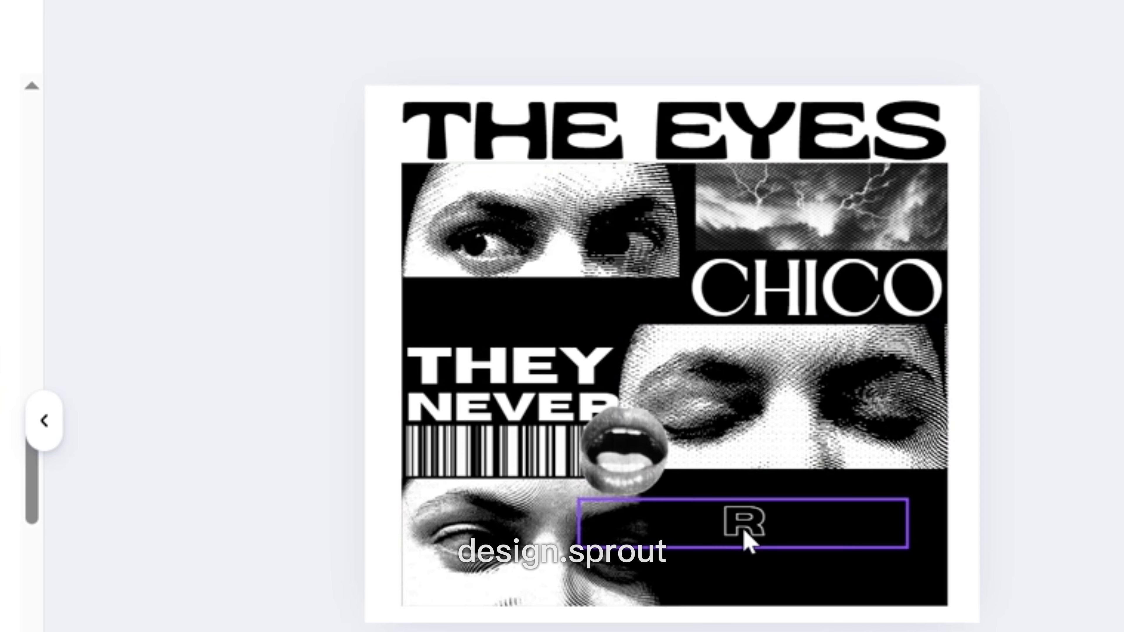
Move the hollow R back to the end of NEVER, overlapping the lips.
drag(748, 541, 598, 421)
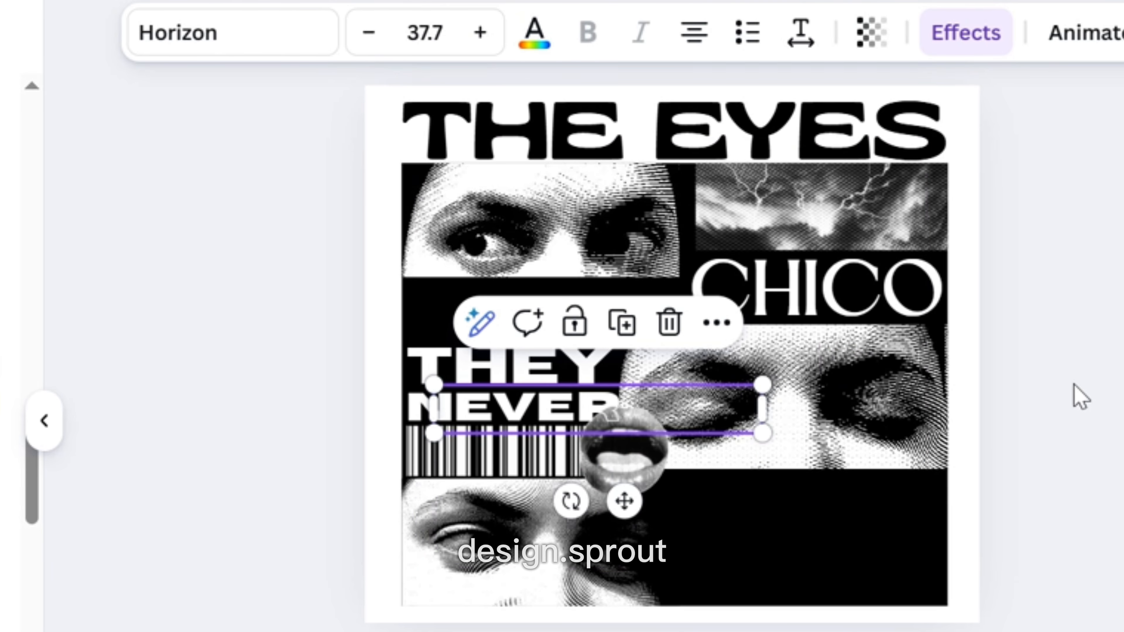
scroll(1075, 384, up, 2)
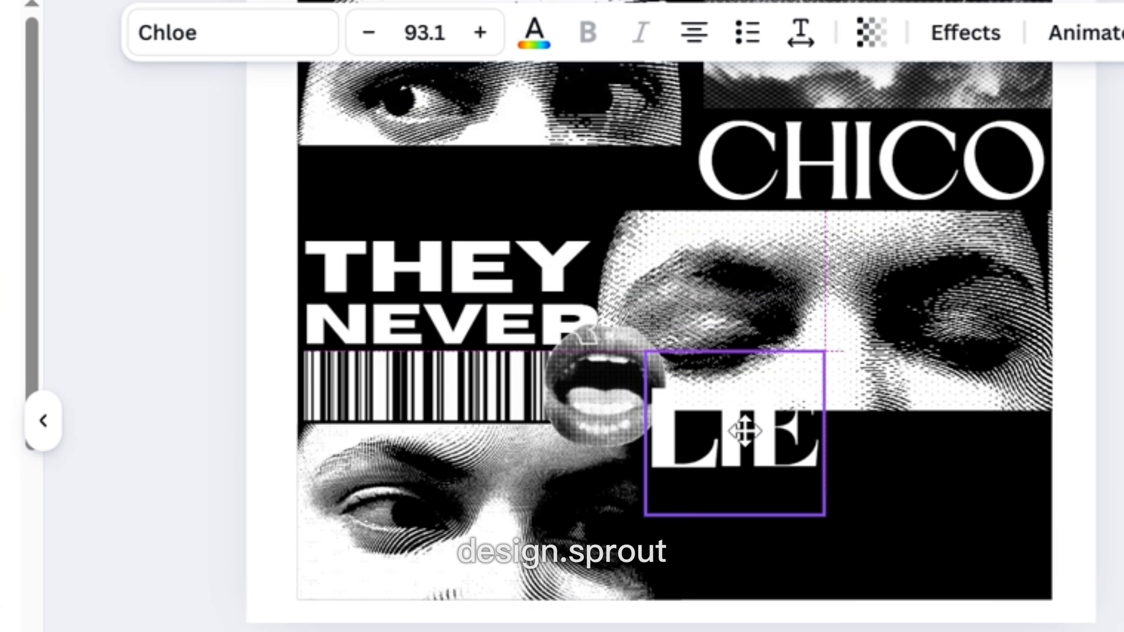
drag(746, 432, 726, 454)
click(664, 330)
click(1115, 372)
click(655, 465)
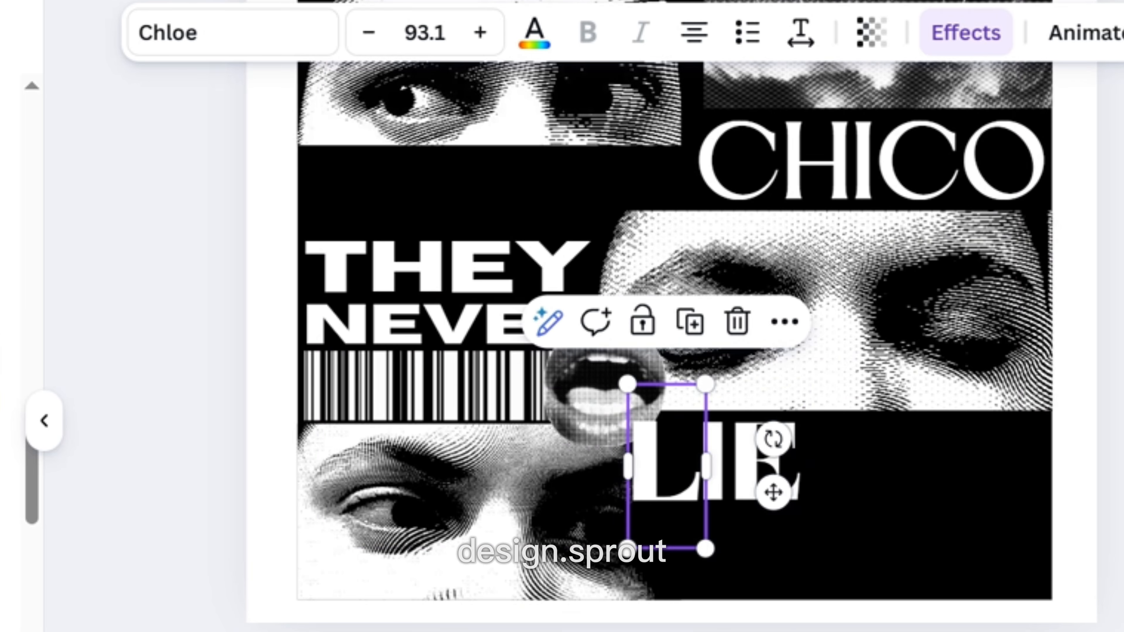
click(1121, 34)
click(1075, 99)
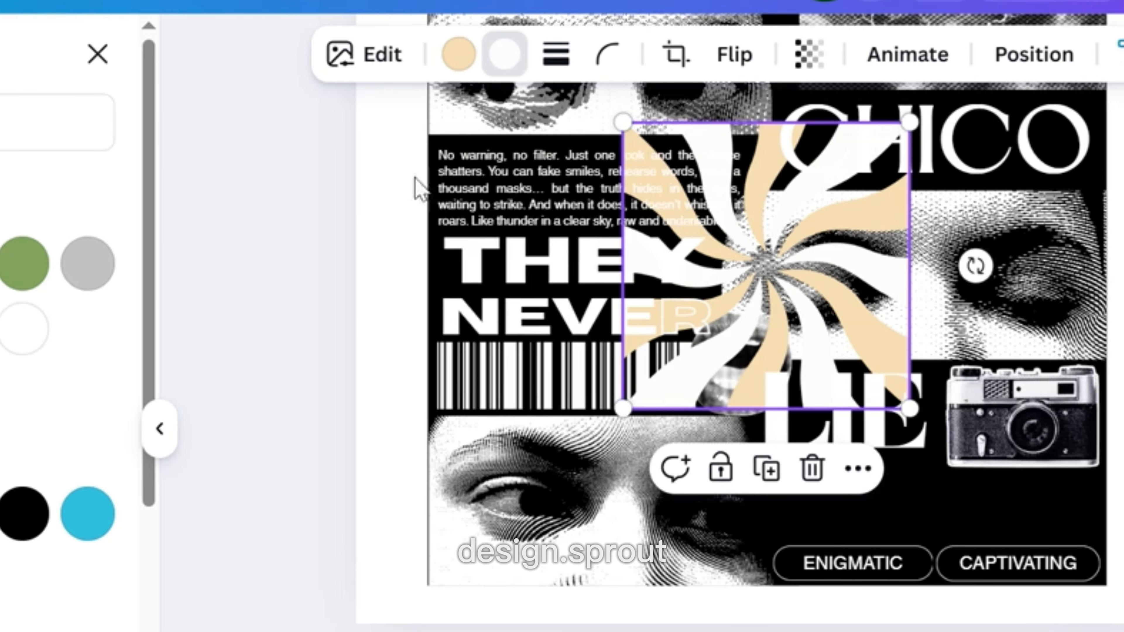
Recolour the swirl graphic to black, shrink it and place it below LIE.
click(22, 514)
drag(624, 124, 800, 299)
drag(844, 330, 811, 485)
drag(871, 552, 850, 531)
click(1122, 362)
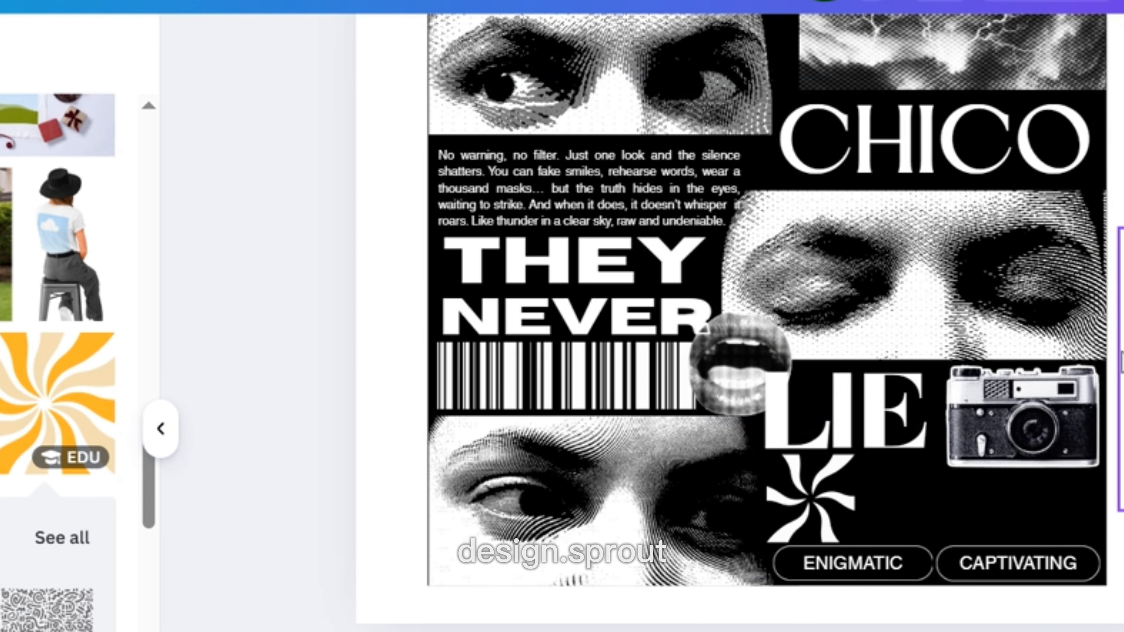
Move the vertical EYES DONT EDIT text block into the black area beside the swirl below LIE.
drag(1085, 389, 1084, 392)
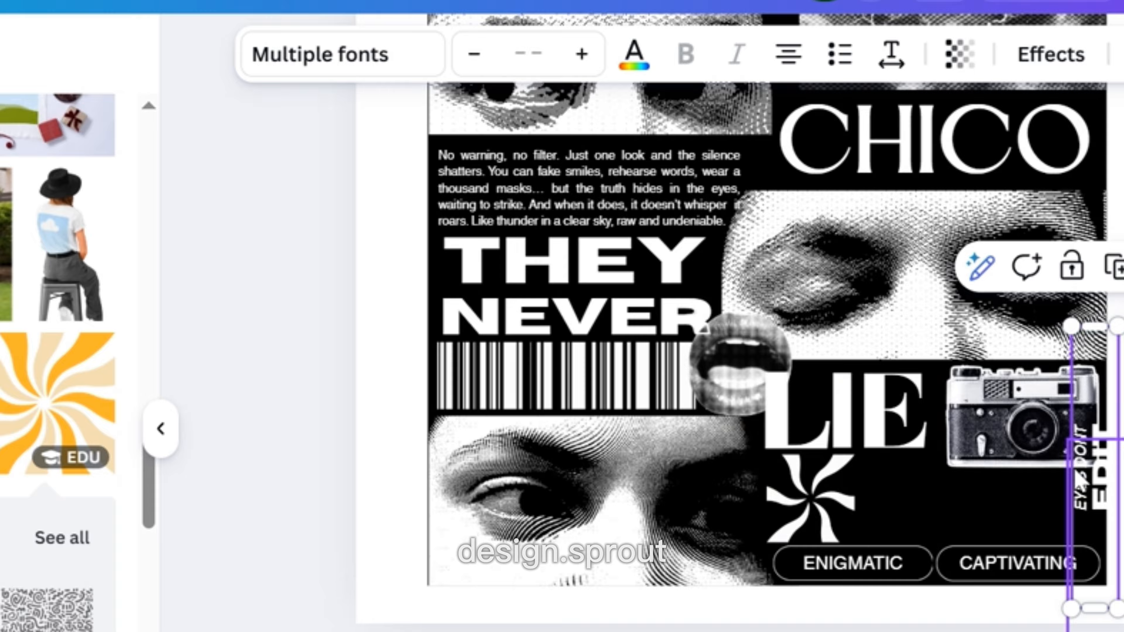
drag(1081, 480, 863, 497)
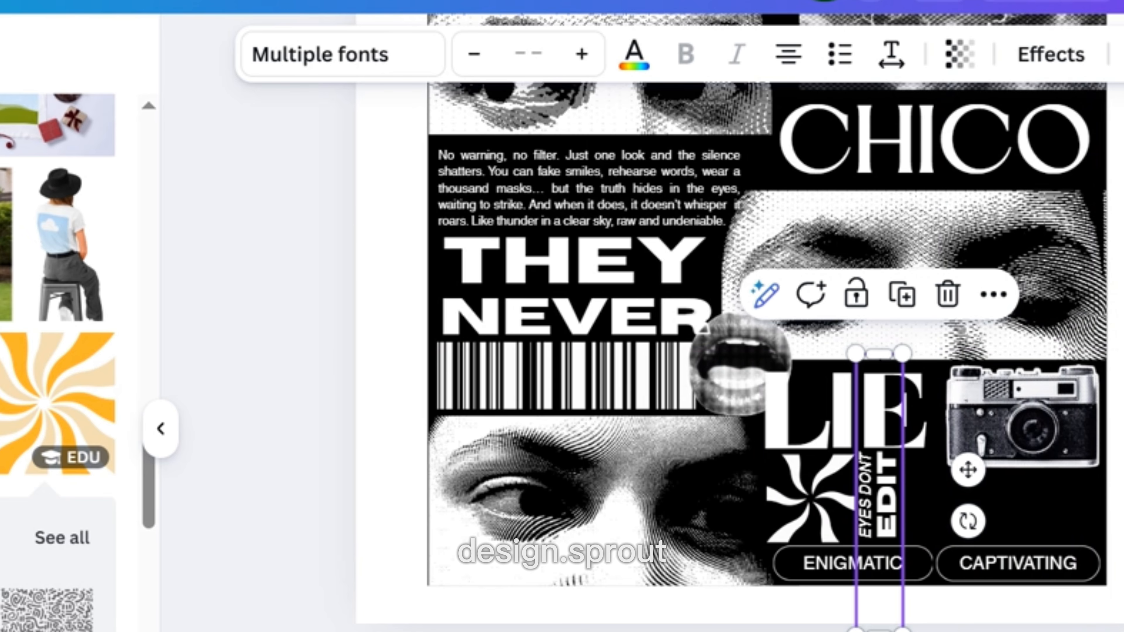
Select the vertical TRUTH text and place it right beside EDIT, under LIE.
key(Escape)
click(891, 502)
key(Escape)
click(902, 493)
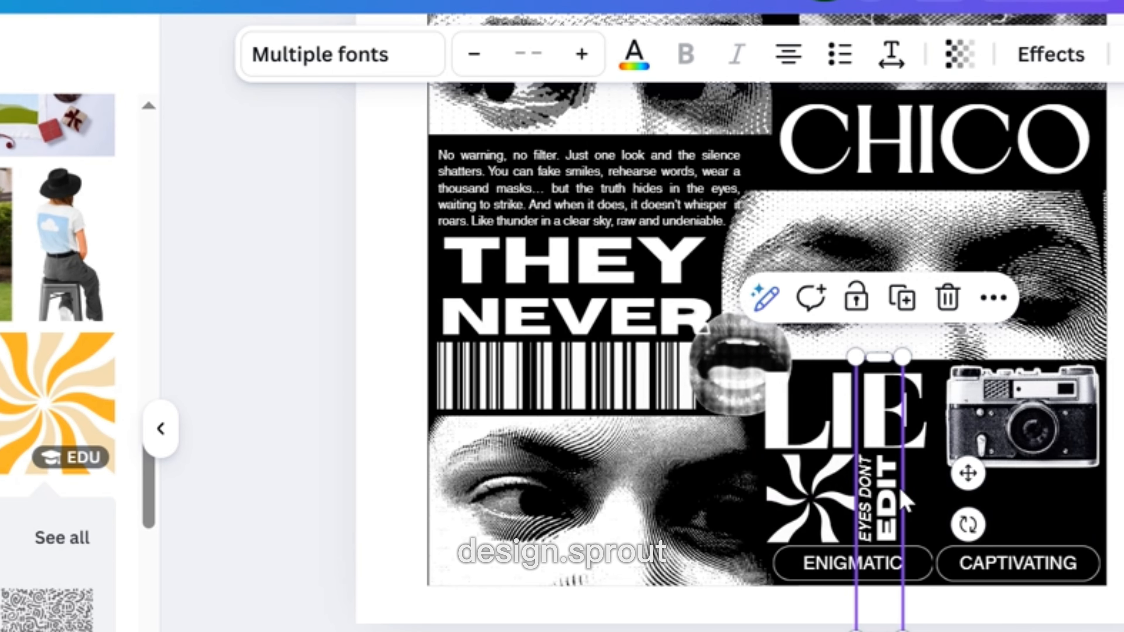
click(1028, 430)
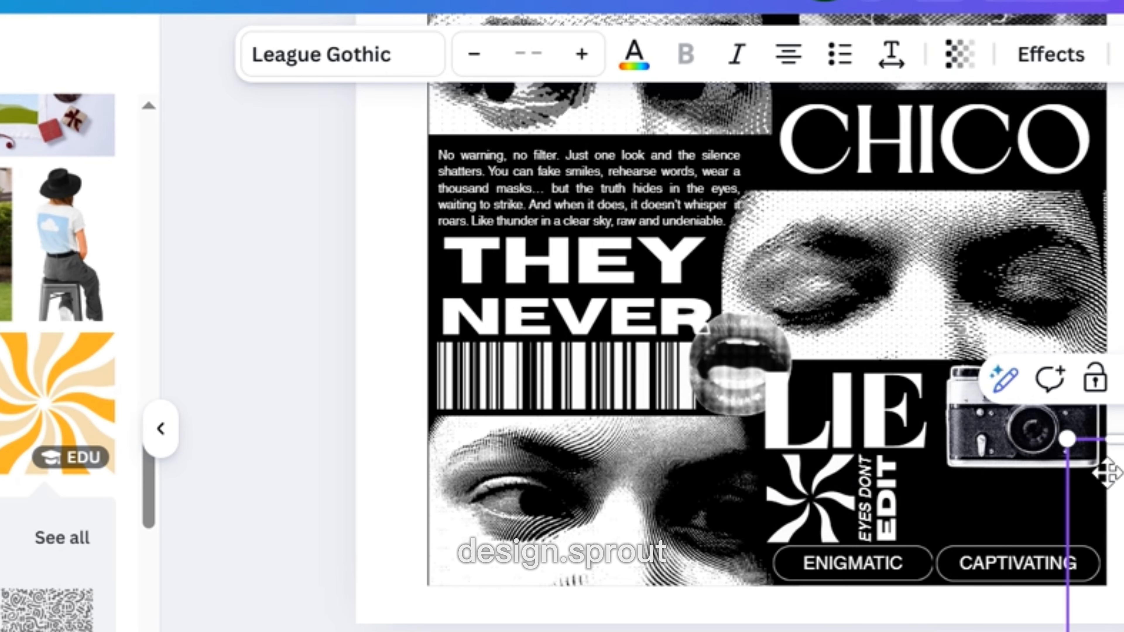
drag(1107, 473, 924, 452)
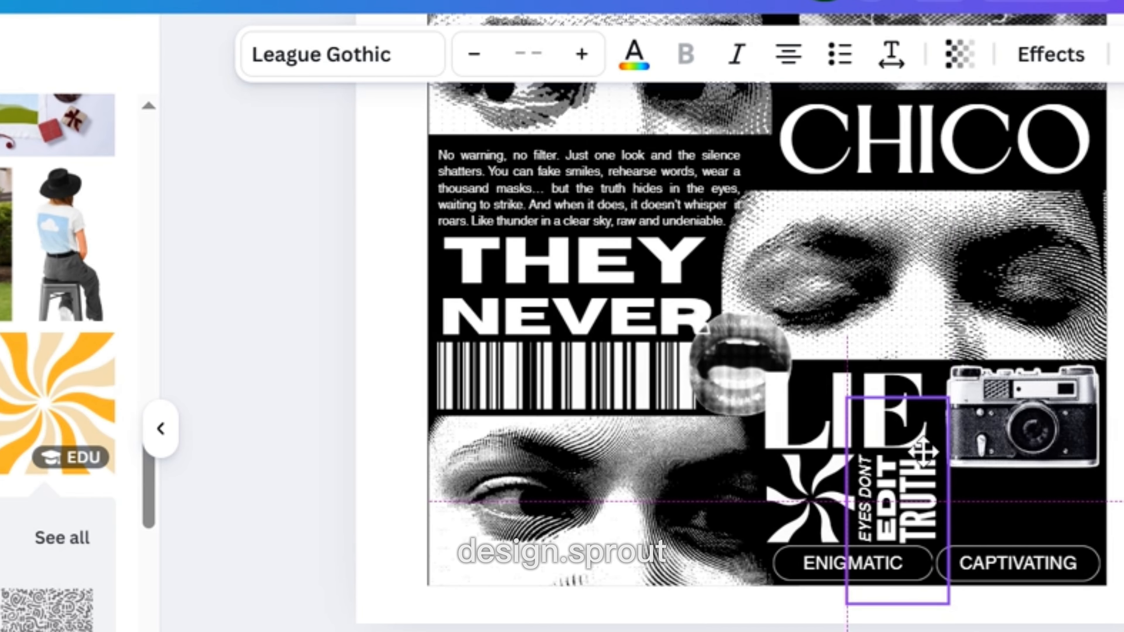
Move the small paragraph text block into the black area below the camera image.
click(1112, 599)
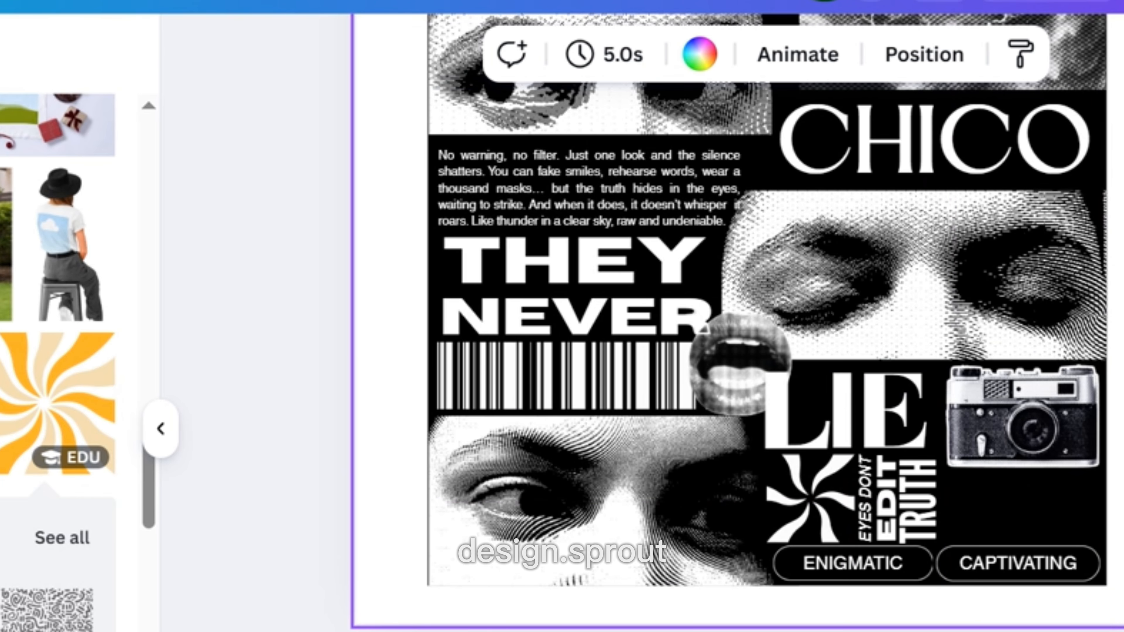
click(1120, 613)
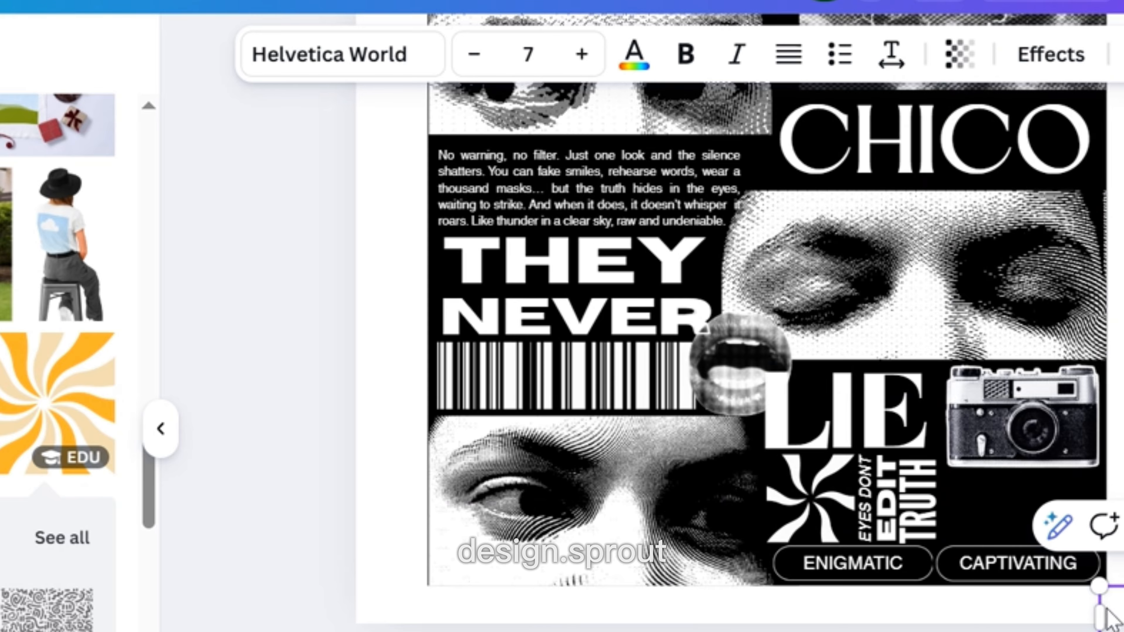
drag(1110, 617, 989, 503)
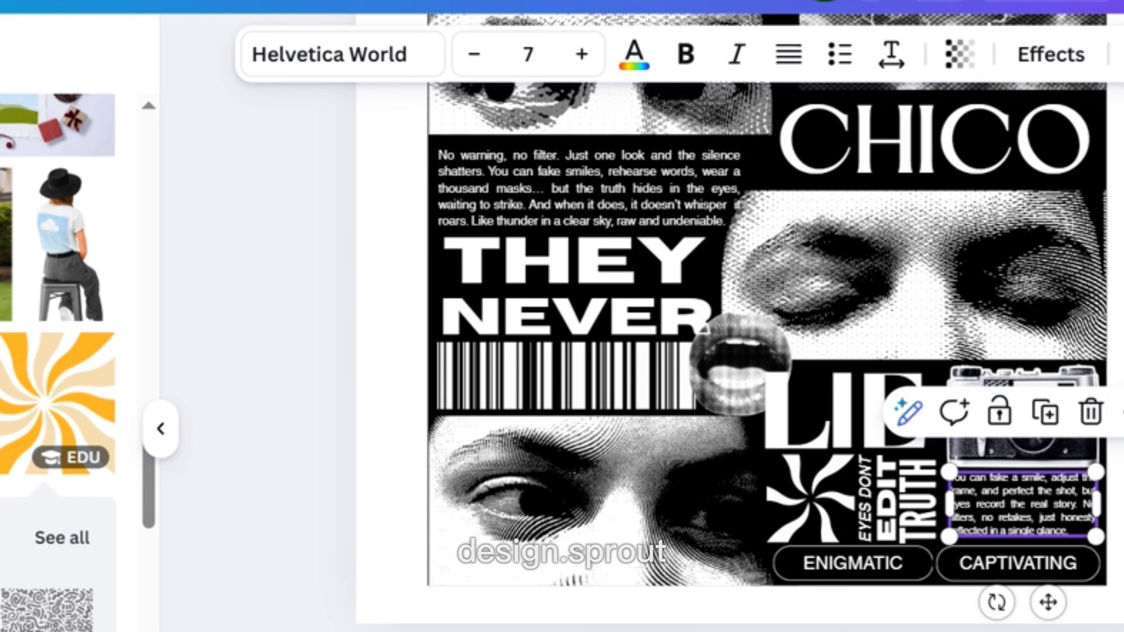
key(Escape)
click(1067, 494)
drag(1067, 501, 1067, 504)
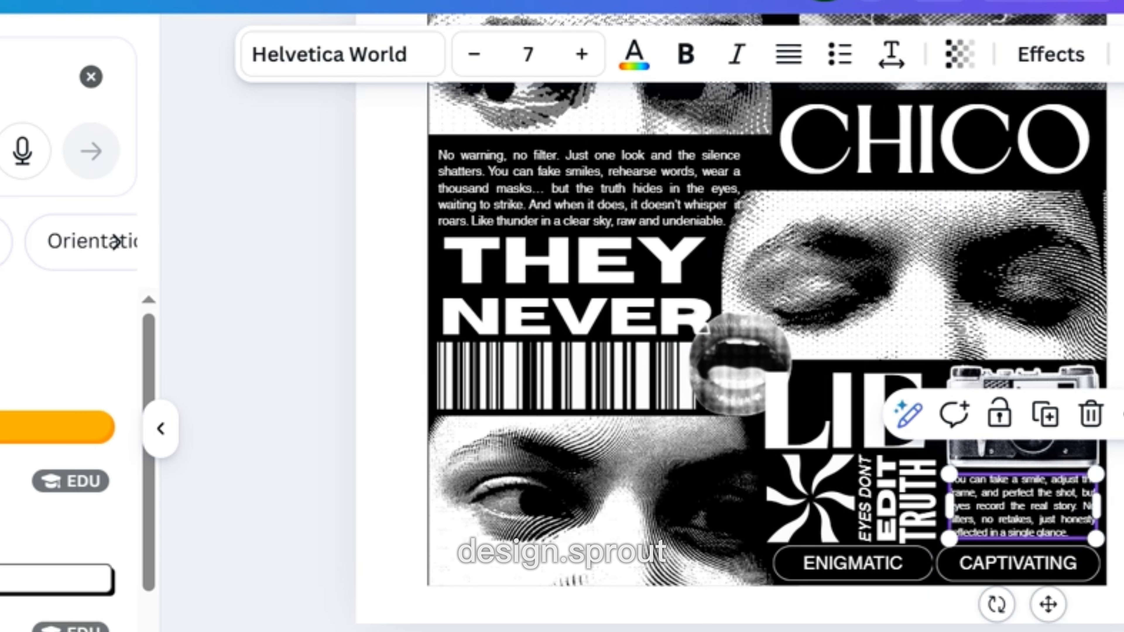
Add a pill-shaped button graphic from the BUTTON element search results.
scroll(58, 460, down, 3)
scroll(58, 461, down, 5)
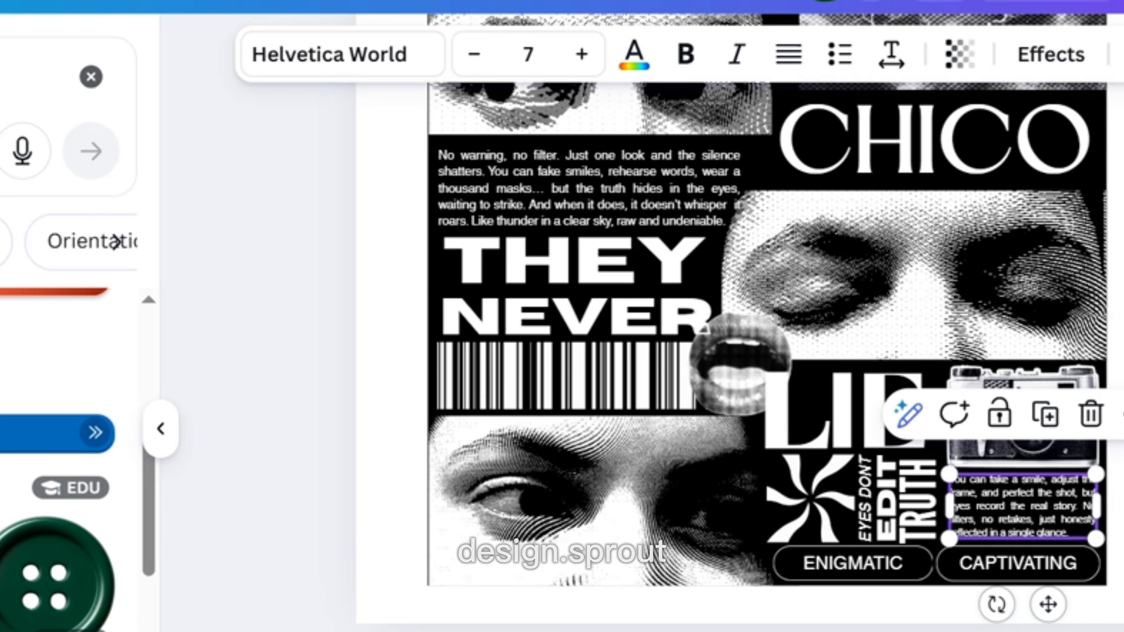
scroll(15, 582, down, 2)
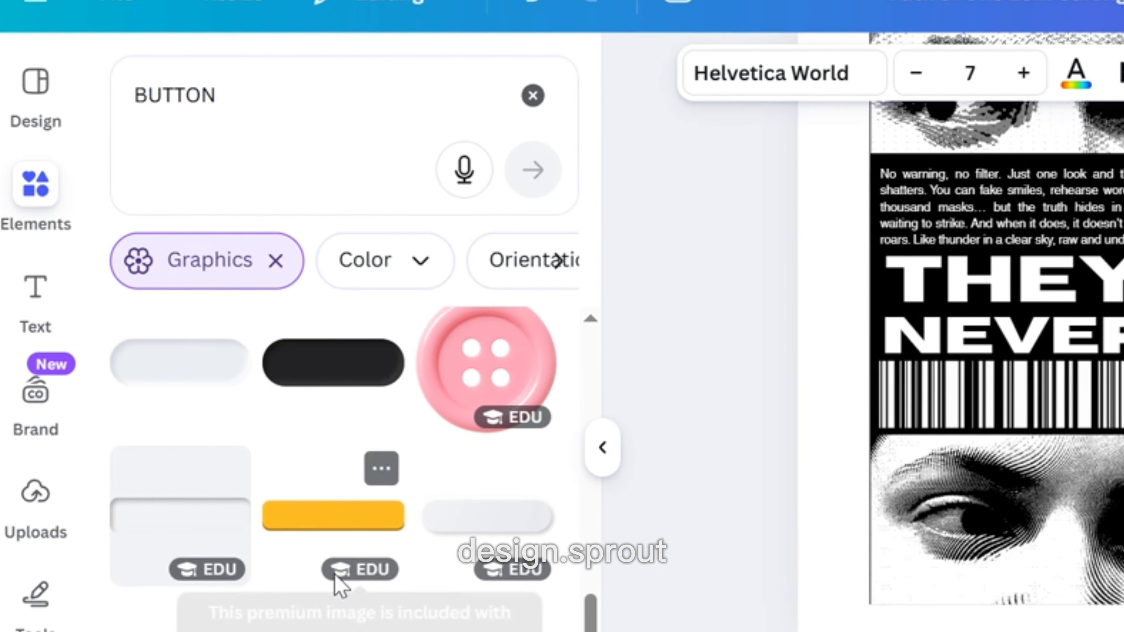
scroll(339, 580, down, 1)
click(178, 536)
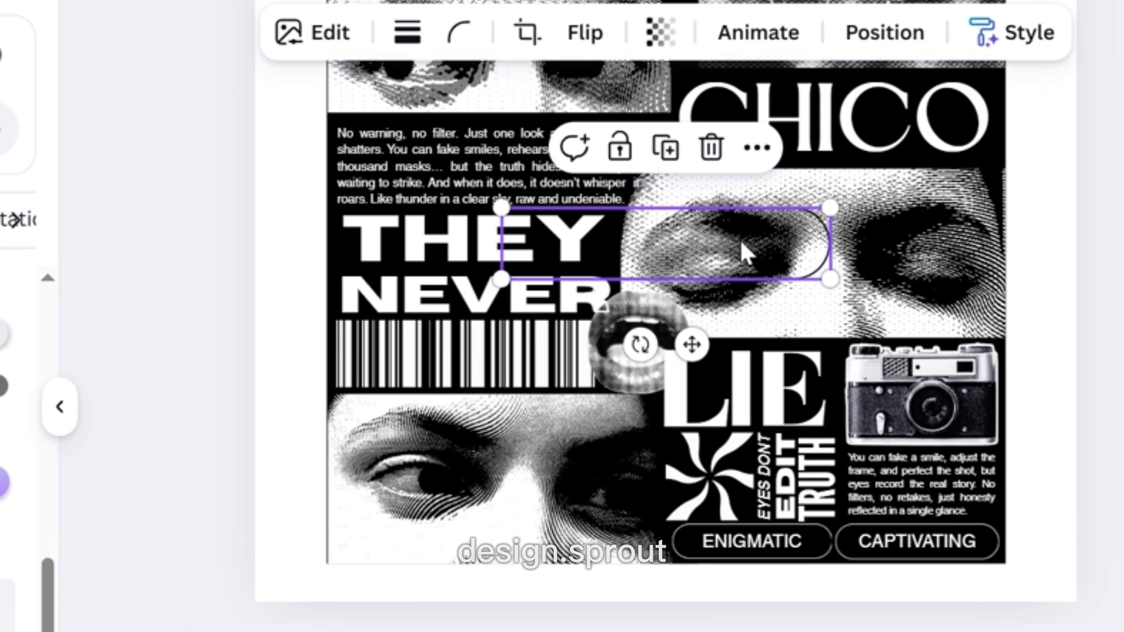
Resize the pill button graphic and position it near the poster's bottom edge.
drag(742, 246, 432, 568)
drag(513, 605, 436, 585)
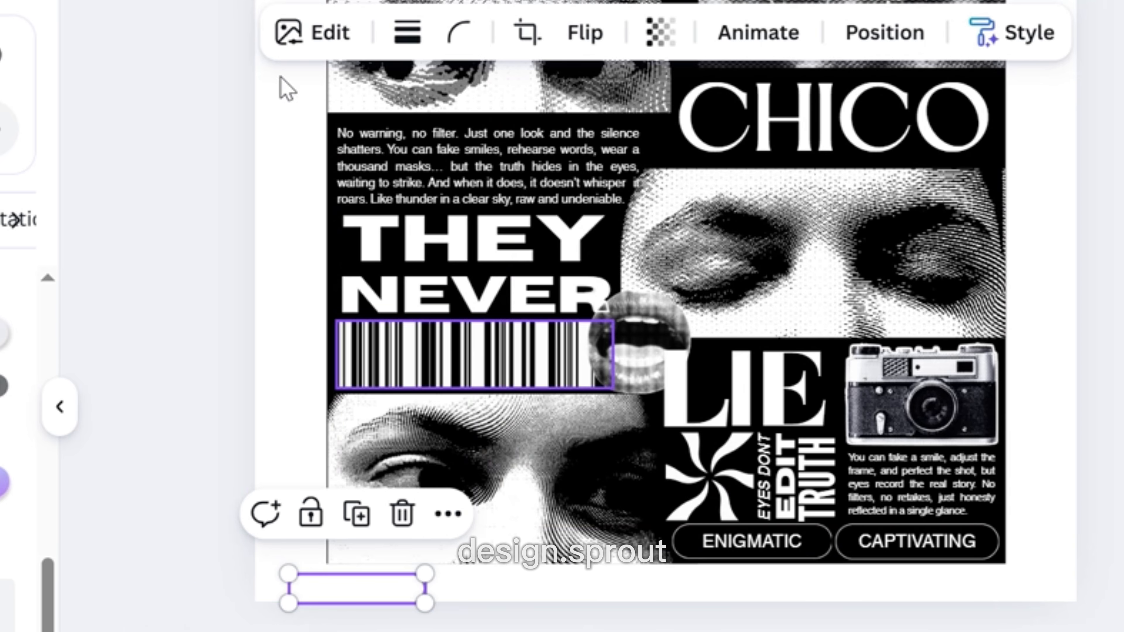
click(305, 35)
click(3, 496)
mouse_move(248, 191)
mouse_down()
mouse_move(7, 171)
mouse_move(8, 181)
mouse_move(5, 167)
mouse_up()
key(Escape)
click(158, 167)
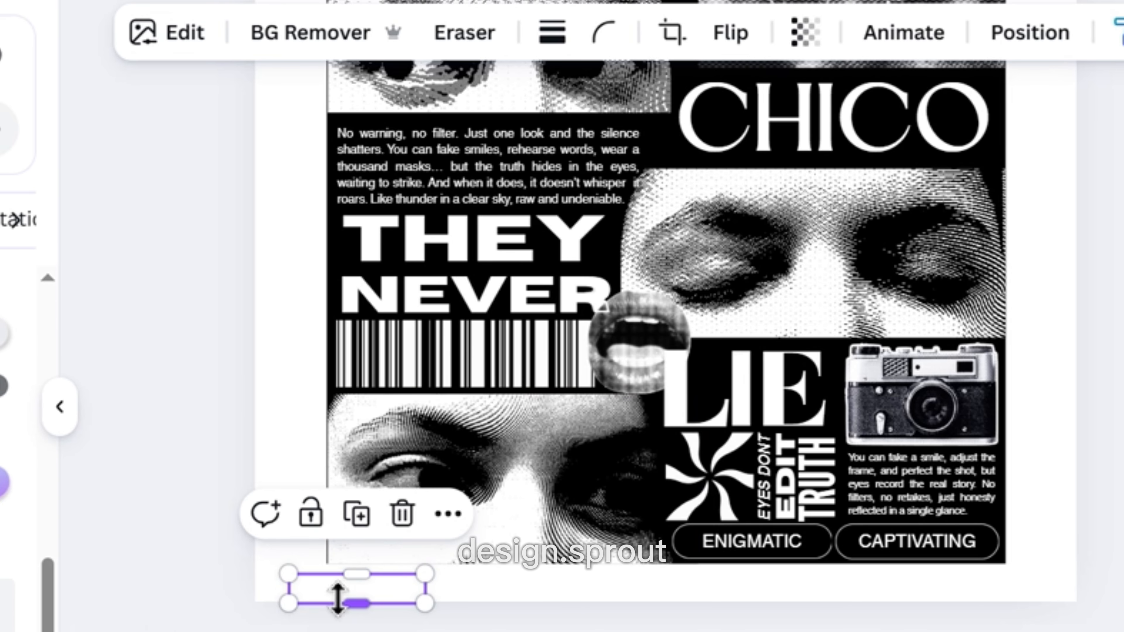
drag(344, 601, 672, 520)
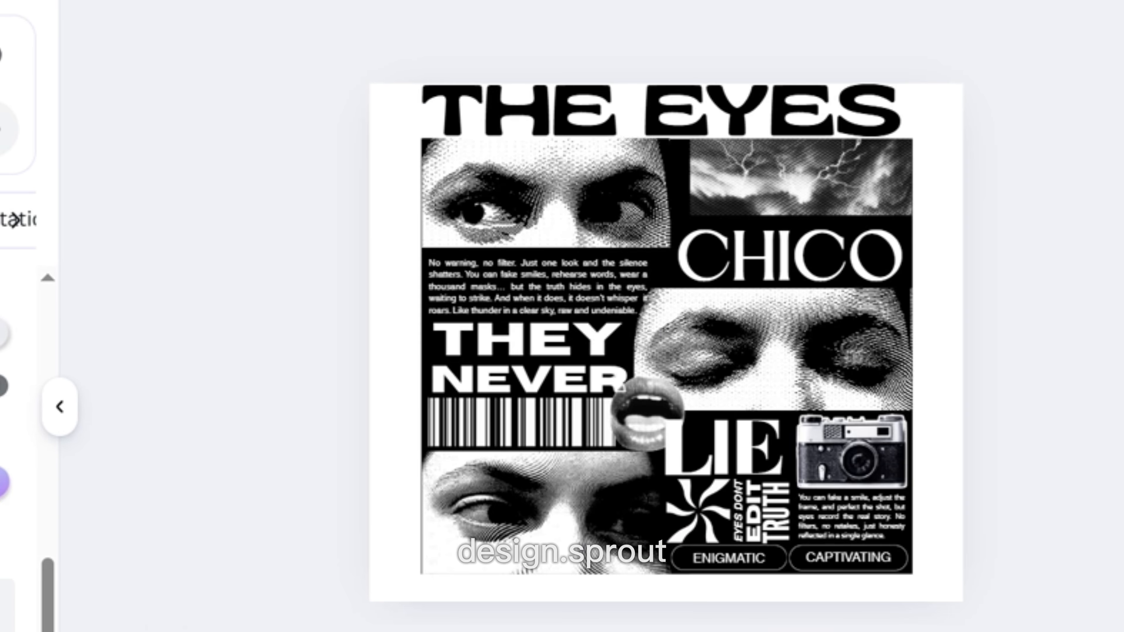